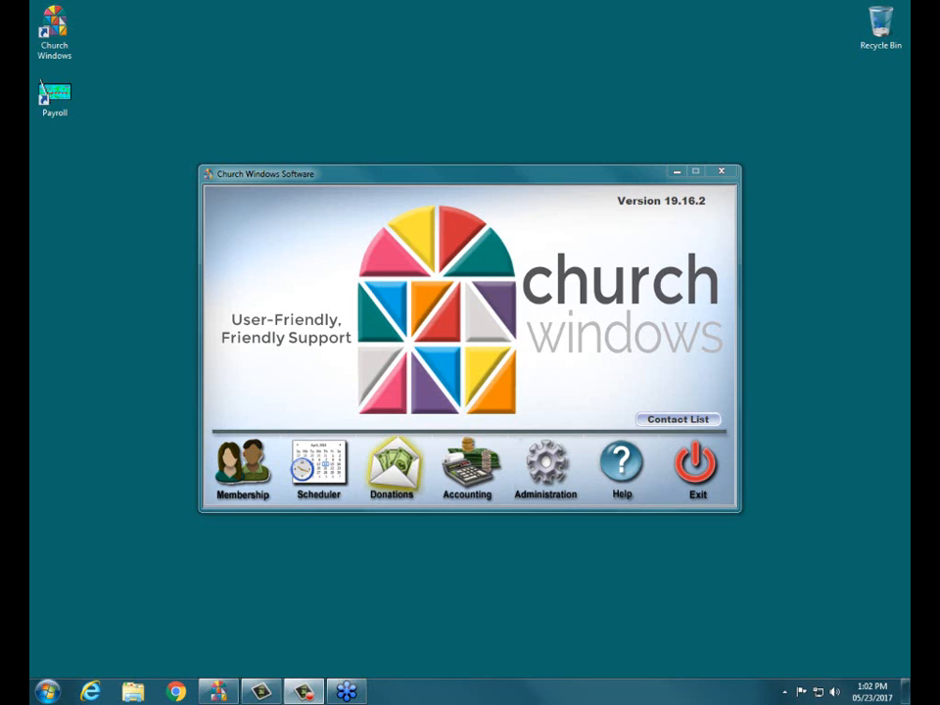
Open the Vanco donation import from the Donations module.
{"action": "left_click", "coordinate": [394, 467]}
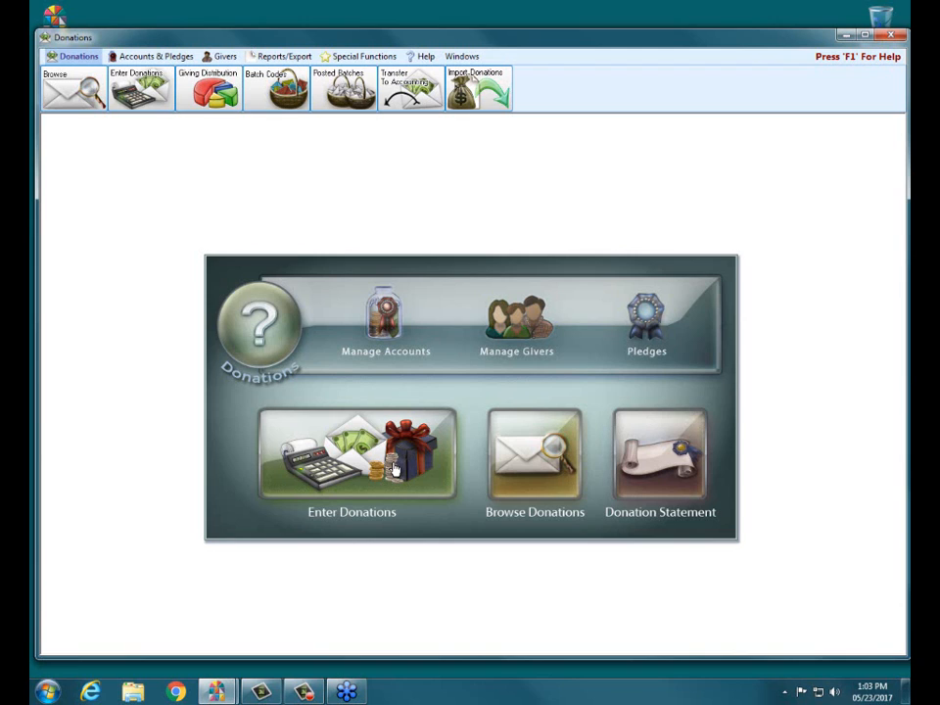
{"action": "left_click", "coordinate": [481, 93]}
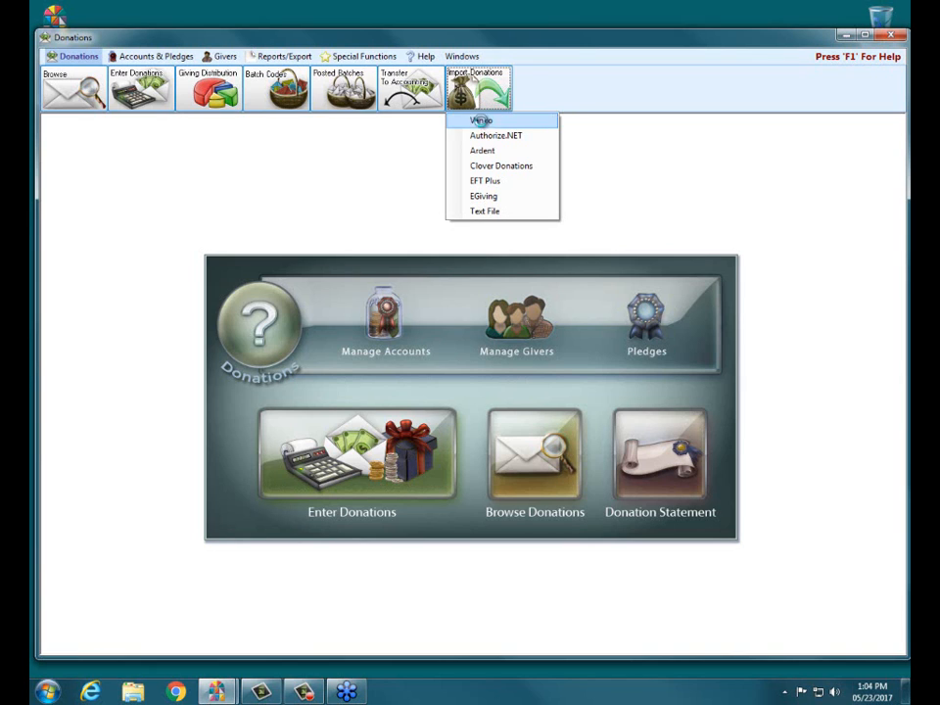
{"action": "left_click", "coordinate": [482, 121]}
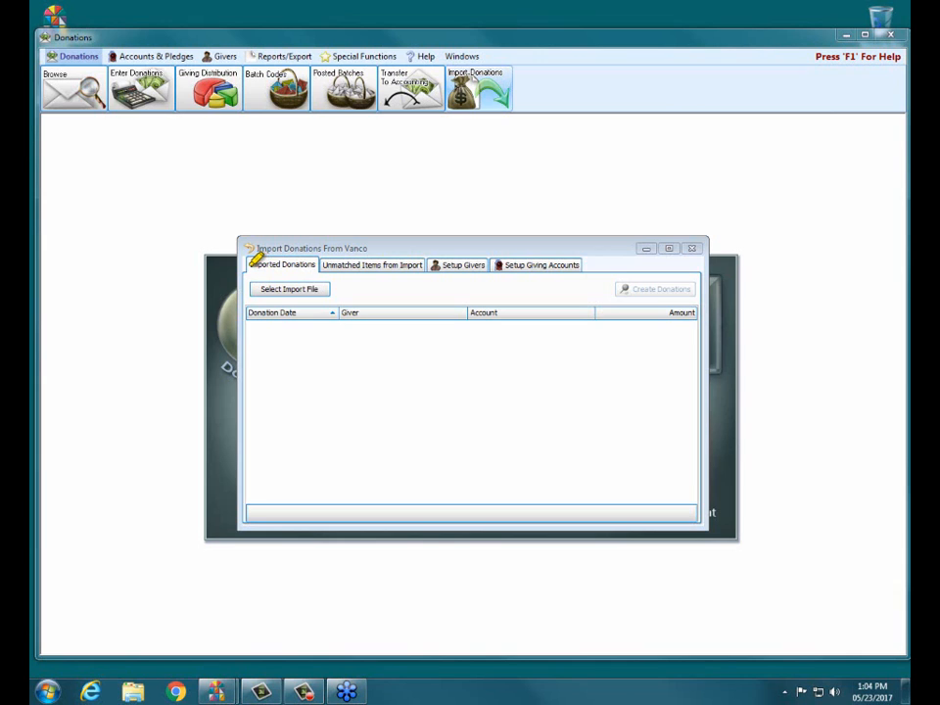
{"action": "left_click_drag", "start_coordinate": [279, 258], "coordinate": [580, 263]}
Examine which givers are linked to Vanco customer numbers and which giving accounts are linked to Vanco fund IDs.
{"action": "left_click", "coordinate": [456, 266]}
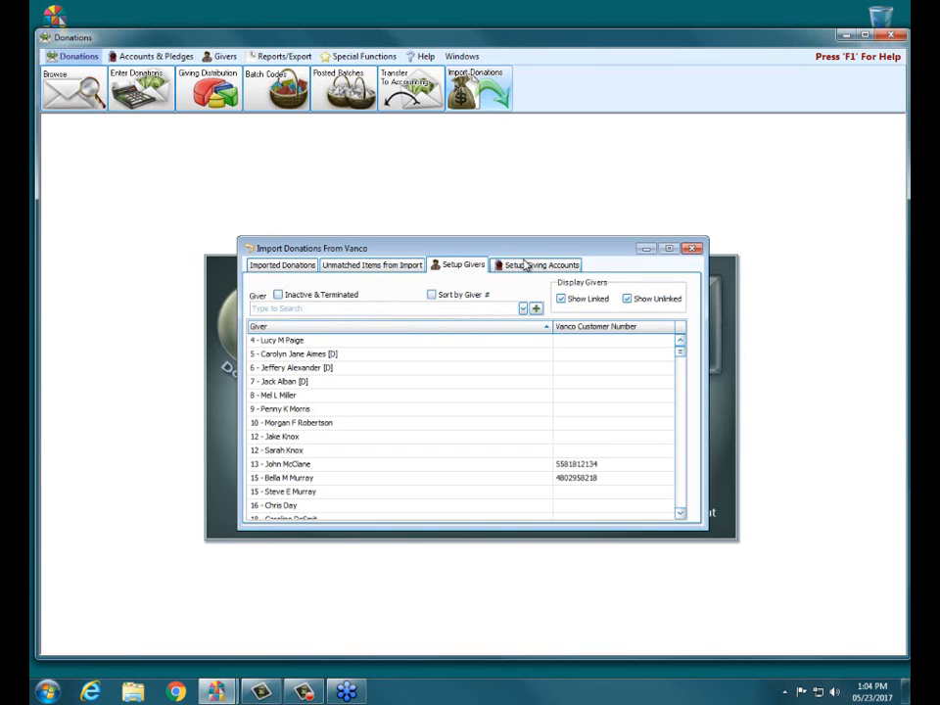
{"action": "left_click", "coordinate": [550, 265]}
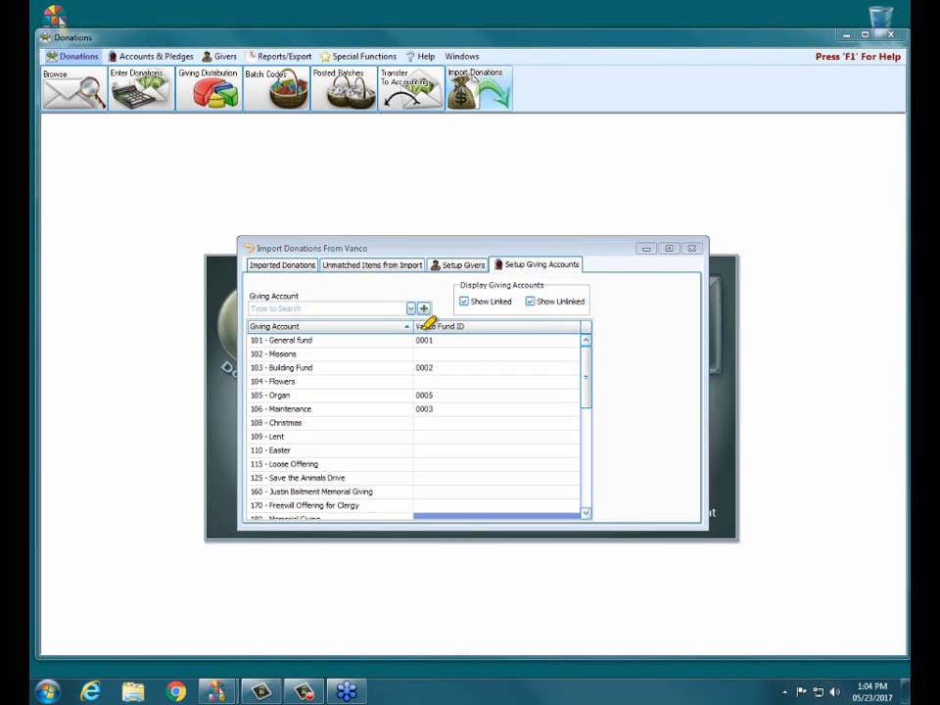
{"action": "mouse_move", "coordinate": [414, 341]}
{"action": "left_mouse_down"}
{"action": "mouse_move", "coordinate": [434, 341]}
{"action": "mouse_move", "coordinate": [442, 368]}
{"action": "mouse_move", "coordinate": [453, 368]}
{"action": "mouse_move", "coordinate": [418, 396]}
{"action": "mouse_move", "coordinate": [489, 406]}
{"action": "left_mouse_up"}
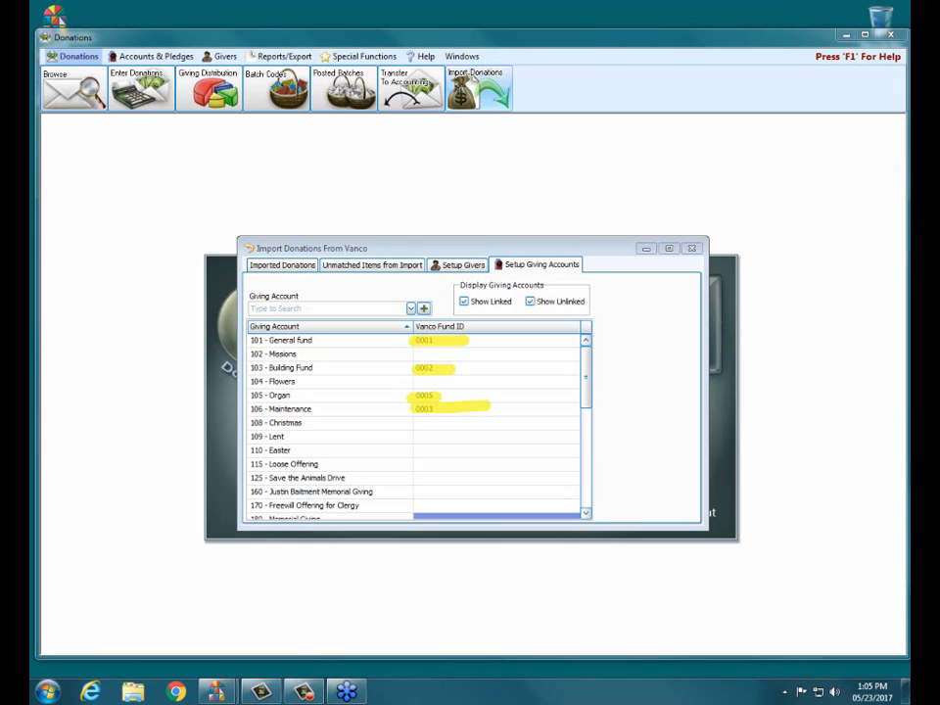
{"action": "key", "text": "Escape"}
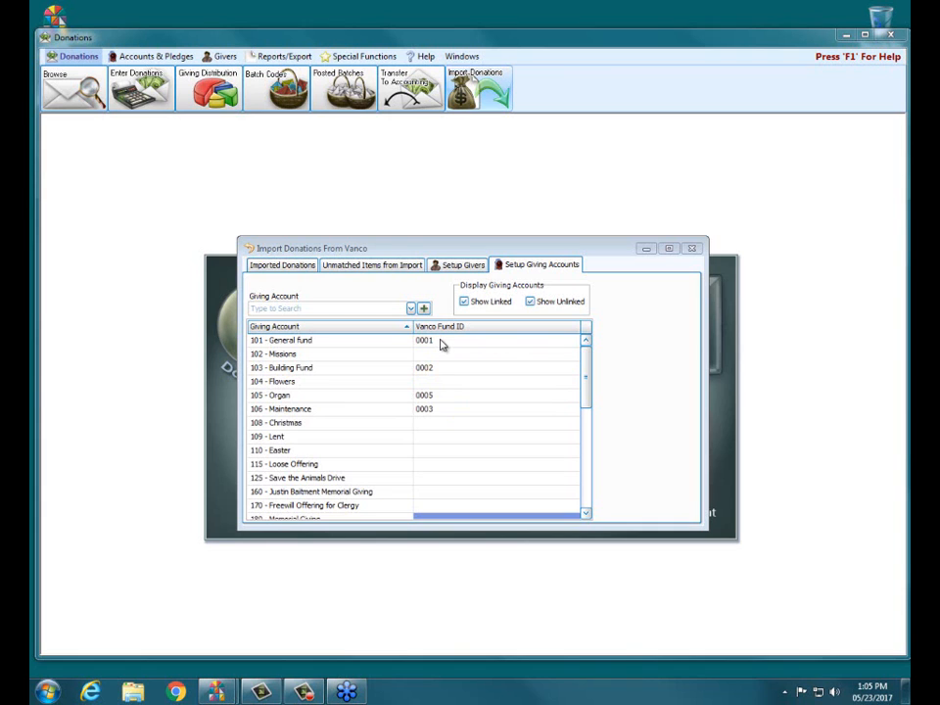
{"action": "left_click", "coordinate": [458, 268]}
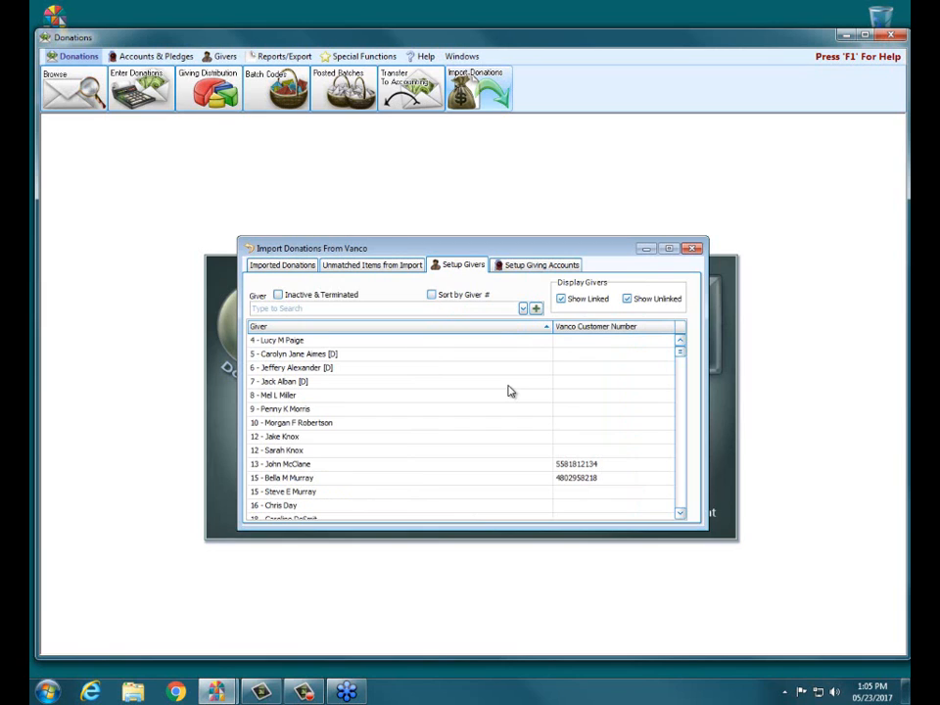
{"action": "left_click", "coordinate": [592, 451]}
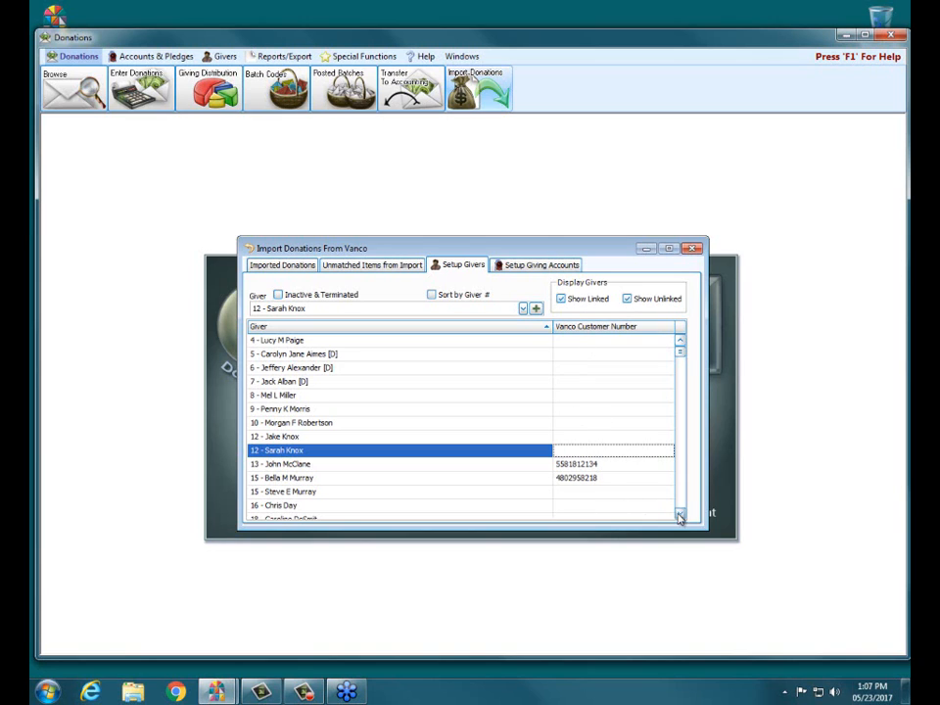
{"action": "left_click", "coordinate": [680, 514]}
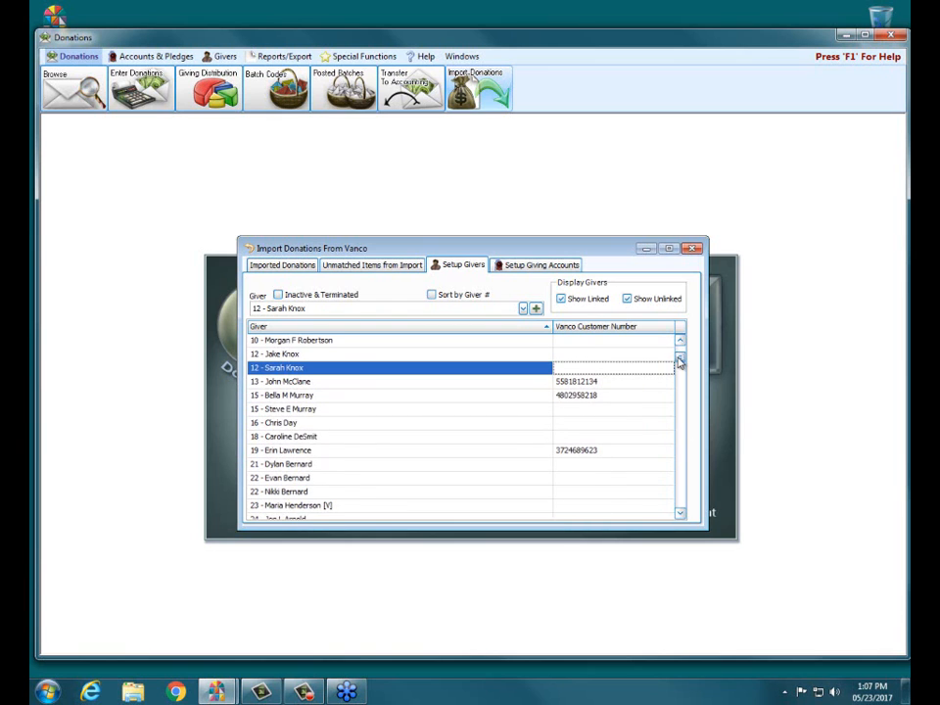
{"action": "scroll", "coordinate": [641, 334], "scroll_direction": "up", "scroll_amount": 2}
{"action": "left_click", "coordinate": [511, 268]}
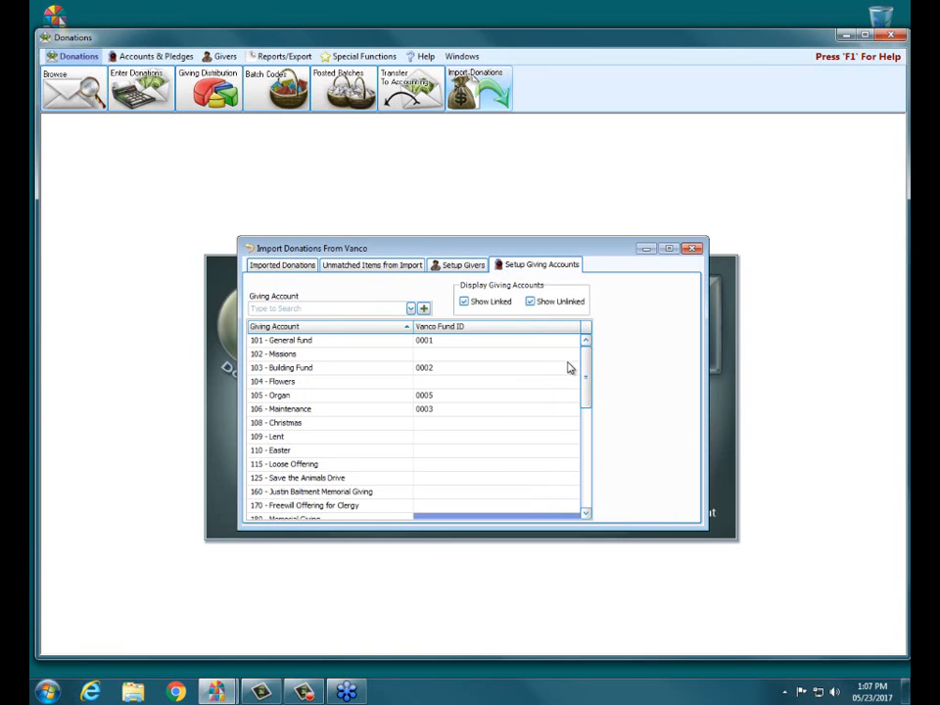
{"action": "left_click_drag", "start_coordinate": [581, 369], "coordinate": [599, 310]}
Load the text file 2017 Vanco Example from the Vanco Webinar Import file folder as the donation import file.
{"action": "left_click", "coordinate": [284, 265]}
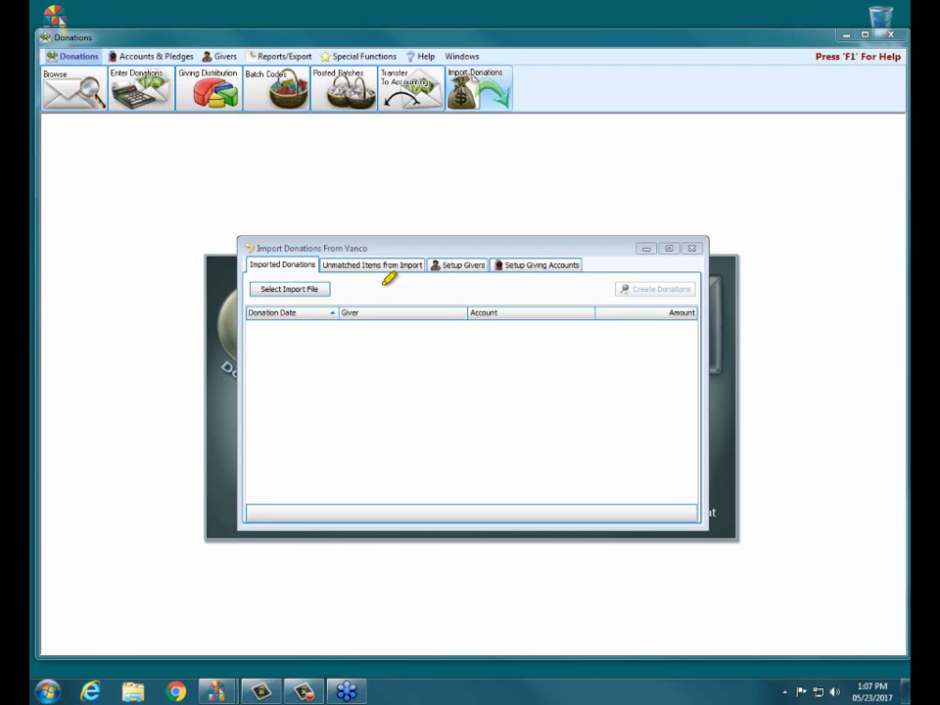
{"action": "mouse_move", "coordinate": [240, 281]}
{"action": "left_mouse_down"}
{"action": "mouse_move", "coordinate": [374, 277]}
{"action": "mouse_move", "coordinate": [242, 299]}
{"action": "mouse_move", "coordinate": [250, 273]}
{"action": "left_mouse_up"}
{"action": "left_click", "coordinate": [294, 290]}
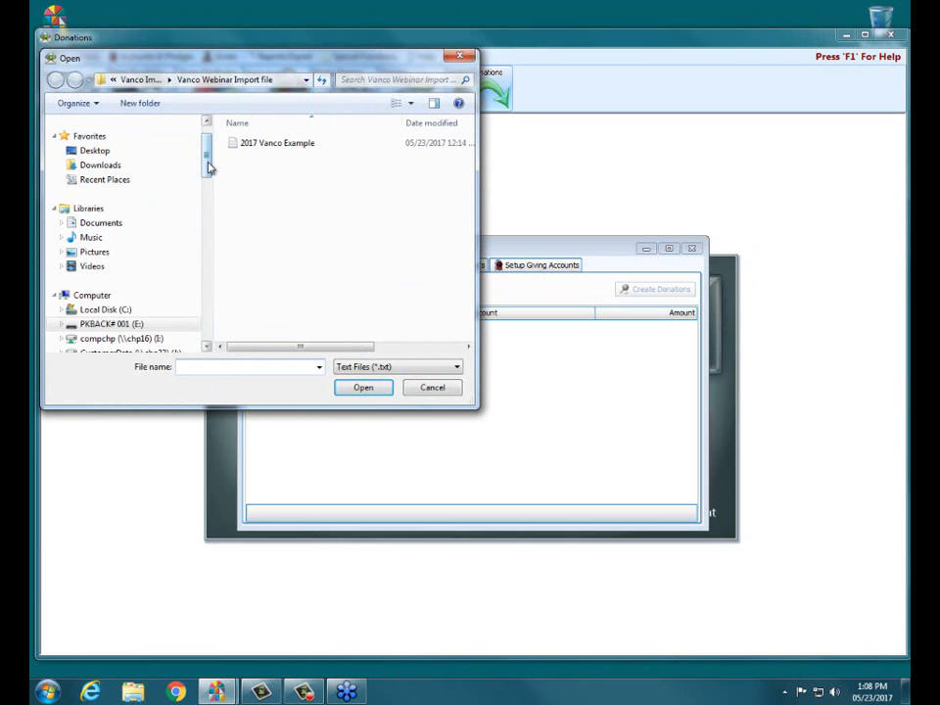
{"action": "left_click_drag", "start_coordinate": [209, 168], "coordinate": [218, 121]}
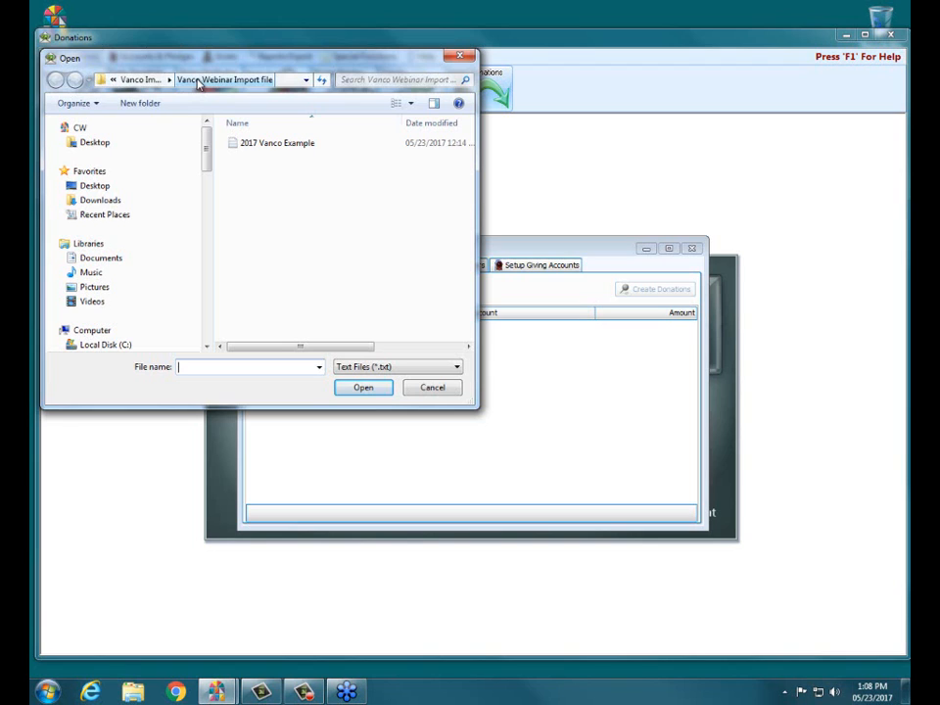
{"action": "left_click", "coordinate": [251, 145]}
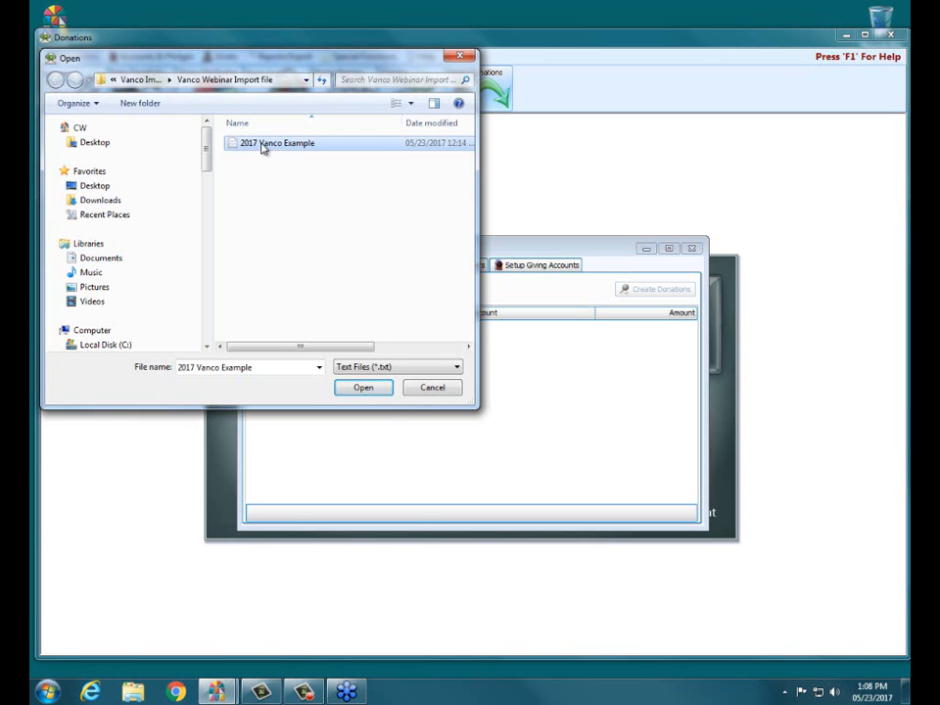
{"action": "left_click", "coordinate": [262, 145]}
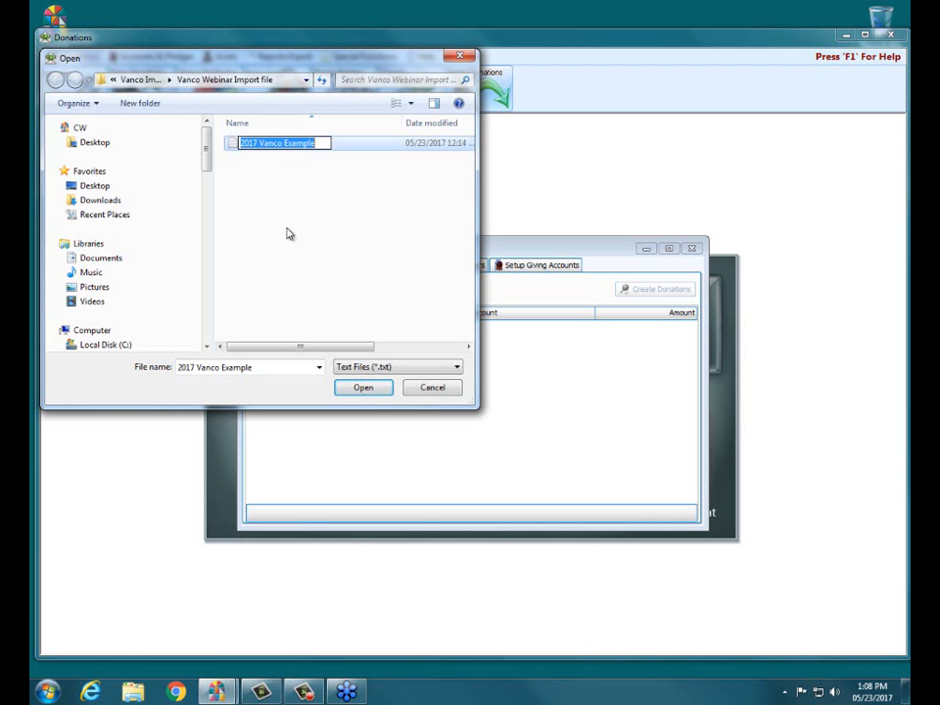
{"action": "left_click", "coordinate": [355, 390]}
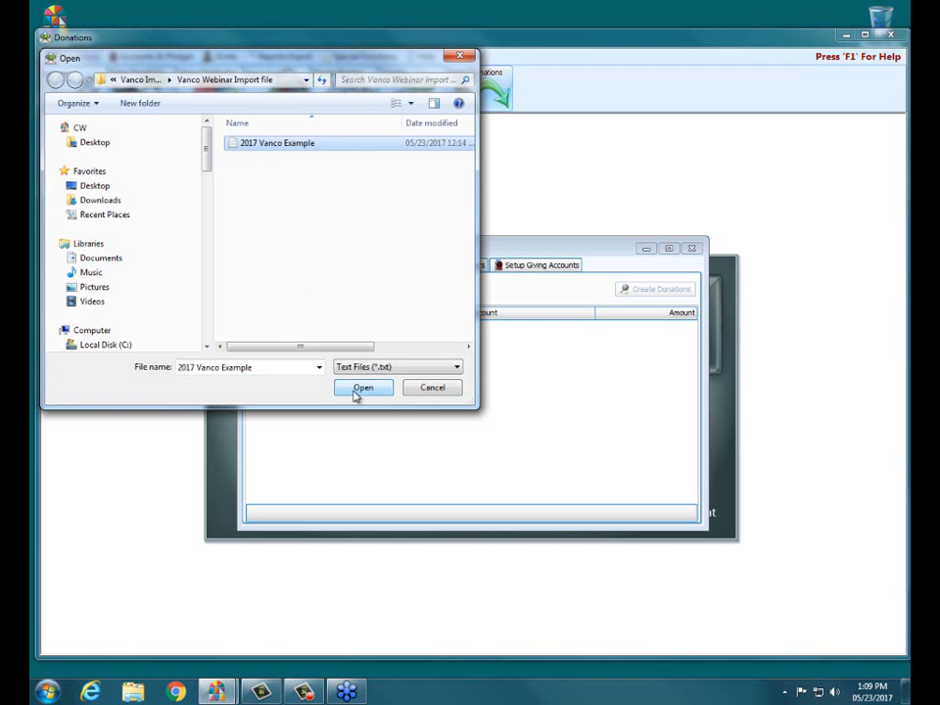
{"action": "left_click", "coordinate": [360, 388]}
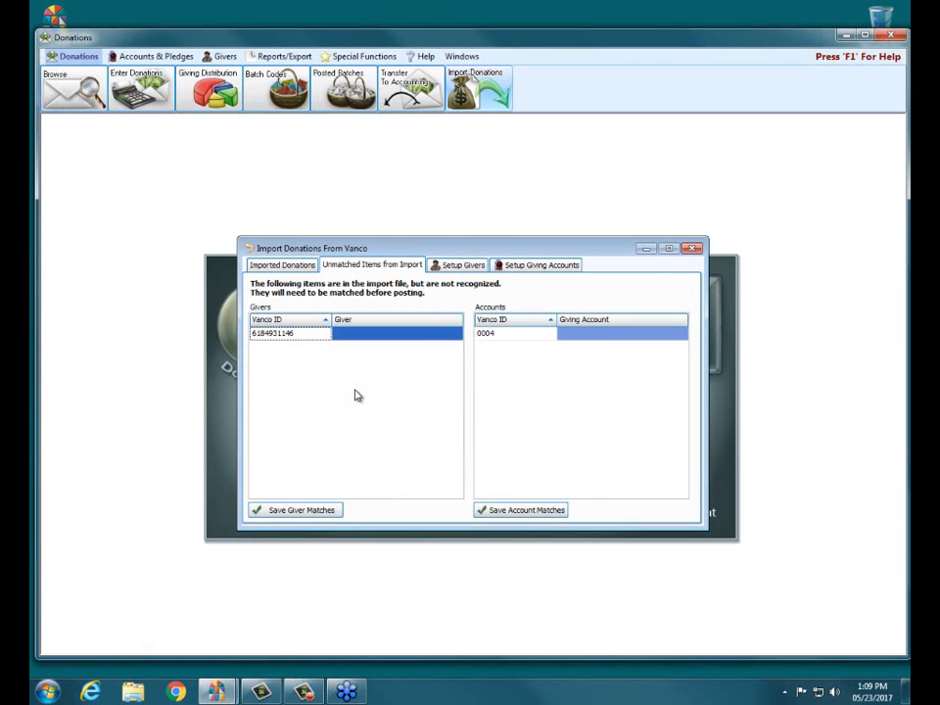
Review the imported donations by date and the unmatched giver and account items from the import file.
{"action": "left_click", "coordinate": [298, 268]}
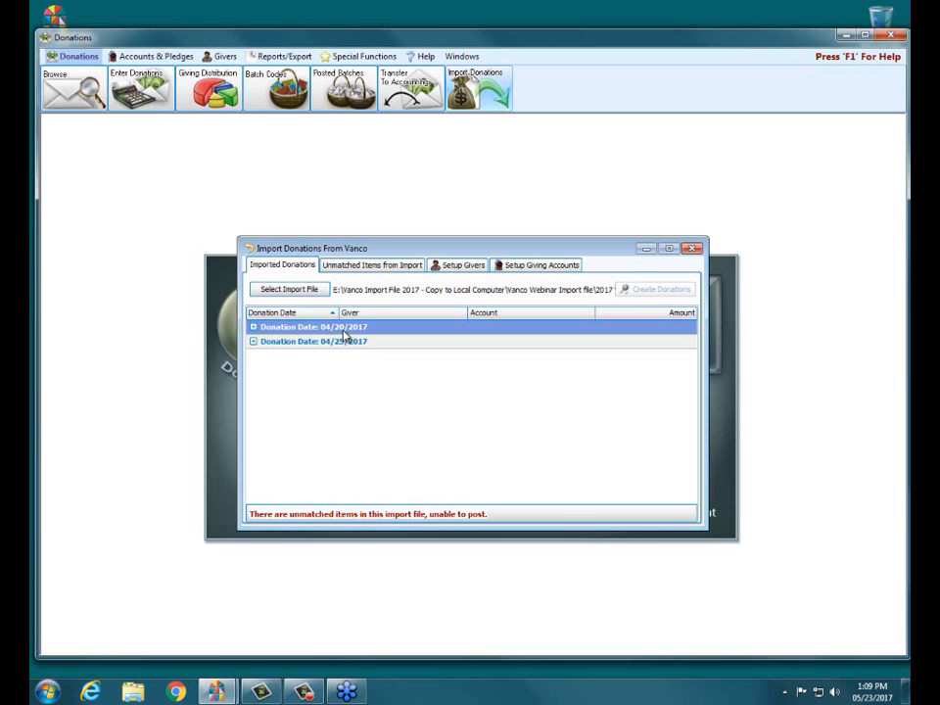
{"action": "left_click", "coordinate": [367, 266]}
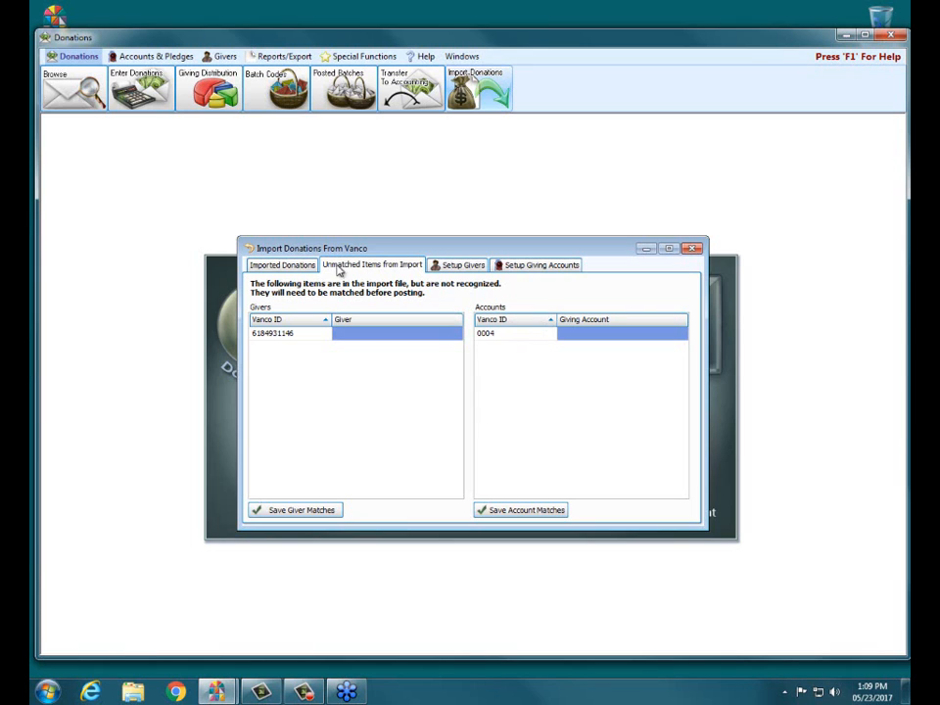
{"action": "left_click", "coordinate": [280, 264]}
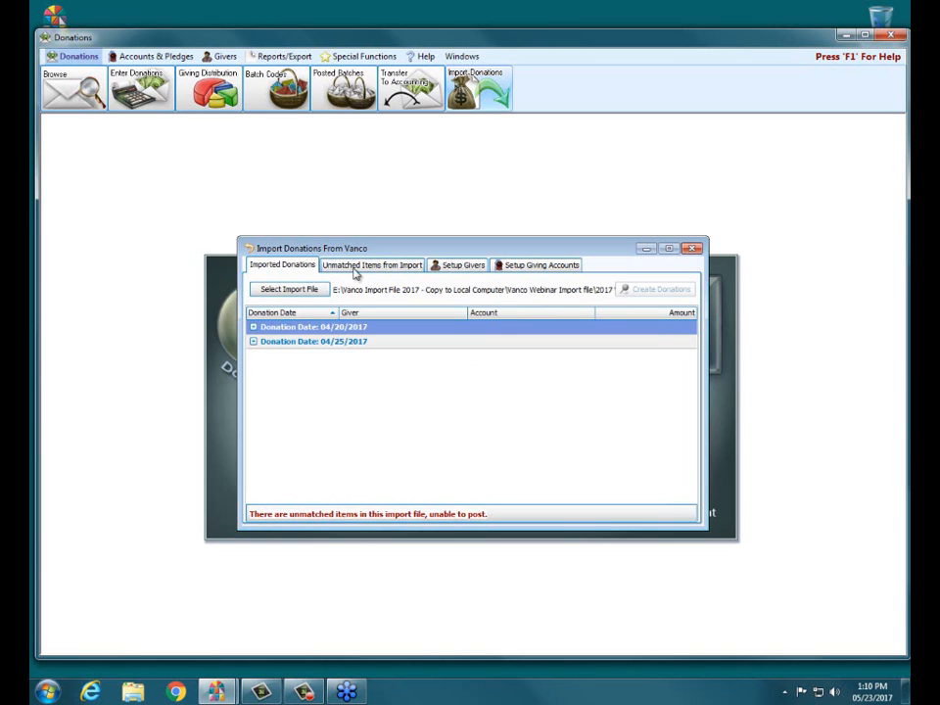
{"action": "left_click", "coordinate": [403, 266]}
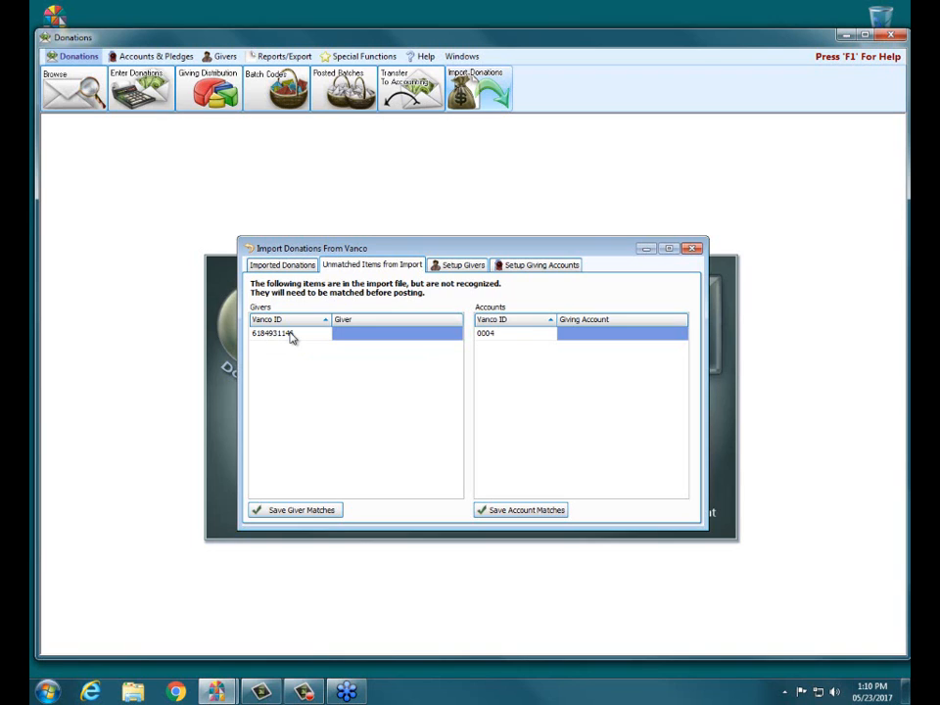
Try to match the unmatched Vanco giver ID to a giver who already has an ID, declining to overwrite the existing one.
{"action": "left_click", "coordinate": [392, 339]}
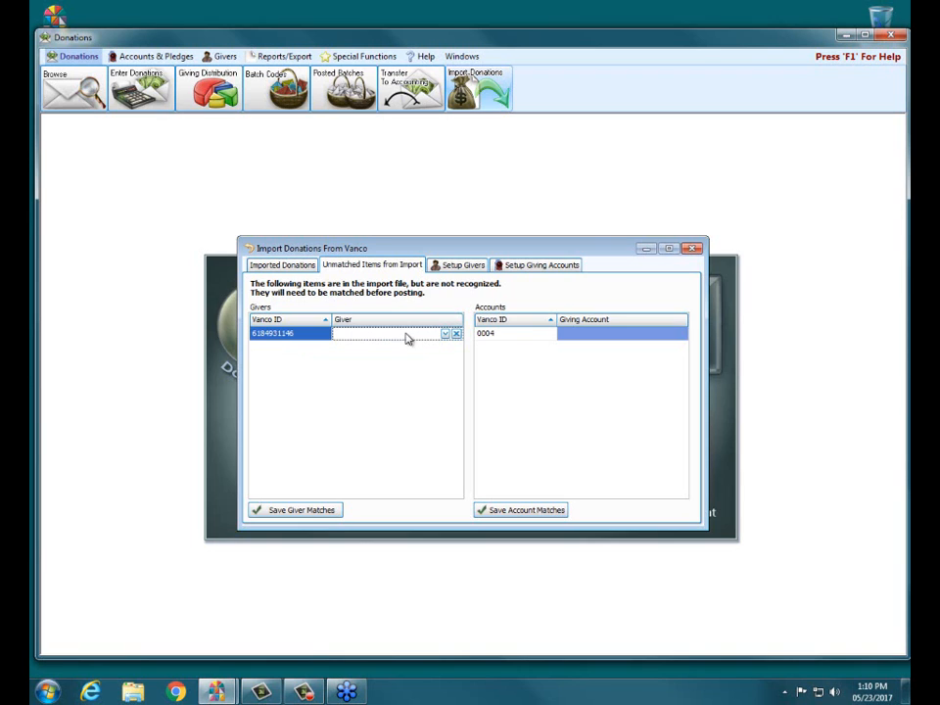
{"action": "left_click", "coordinate": [446, 335]}
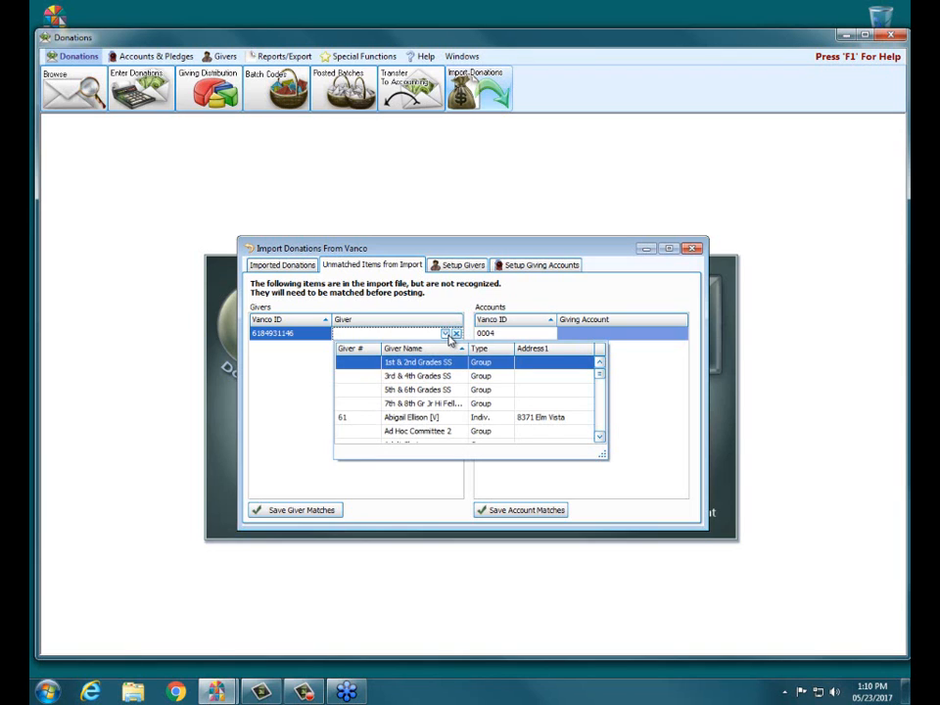
{"action": "left_click", "coordinate": [447, 336]}
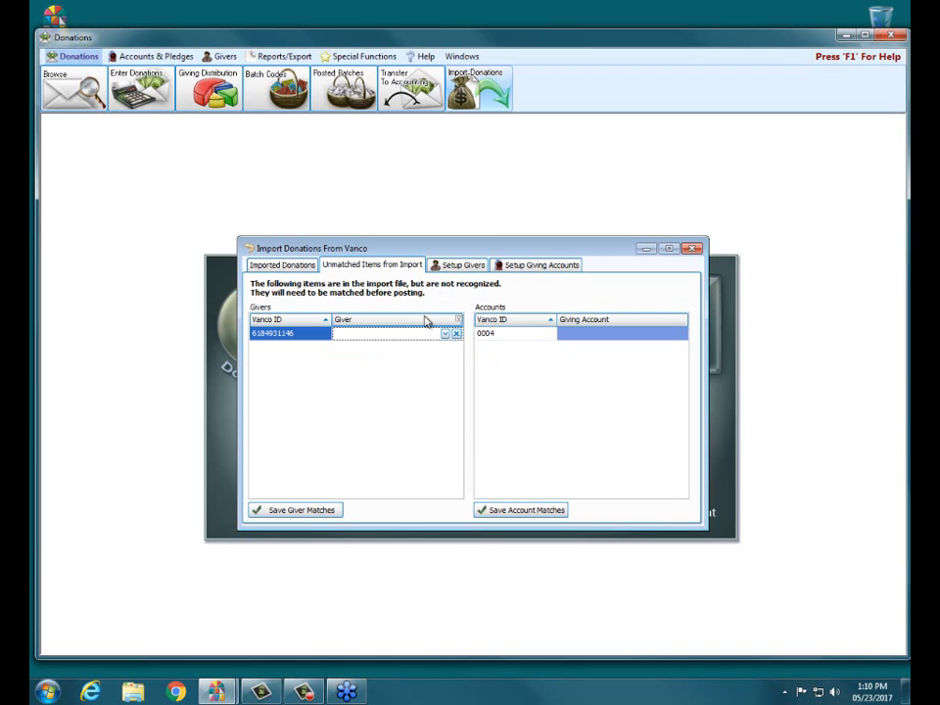
{"action": "type", "text": "morg"}
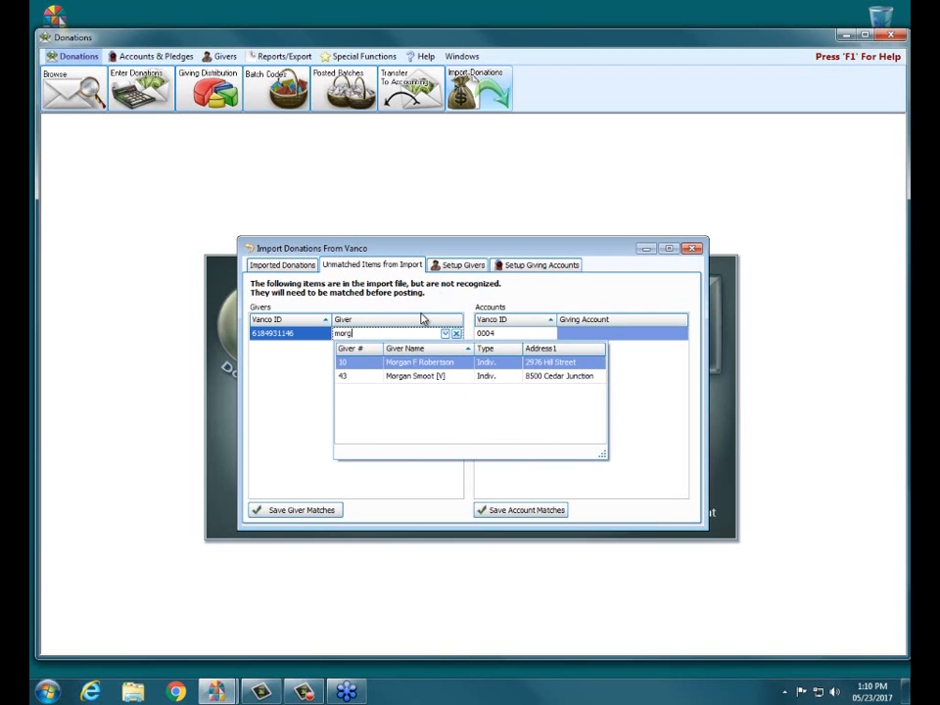
{"action": "left_click", "coordinate": [411, 380]}
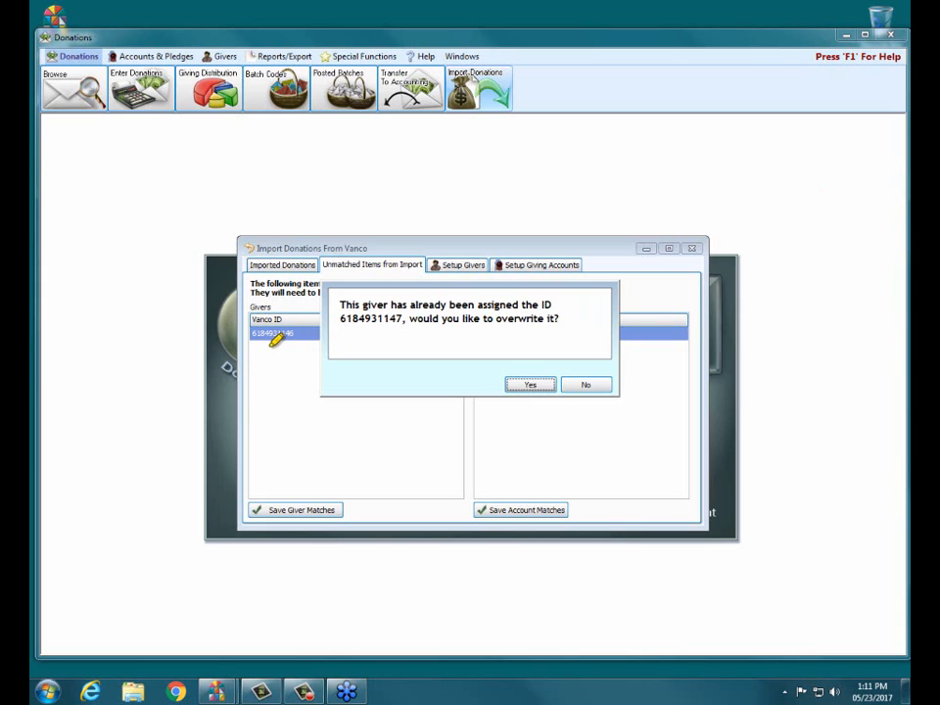
{"action": "left_click_drag", "start_coordinate": [253, 335], "coordinate": [401, 321]}
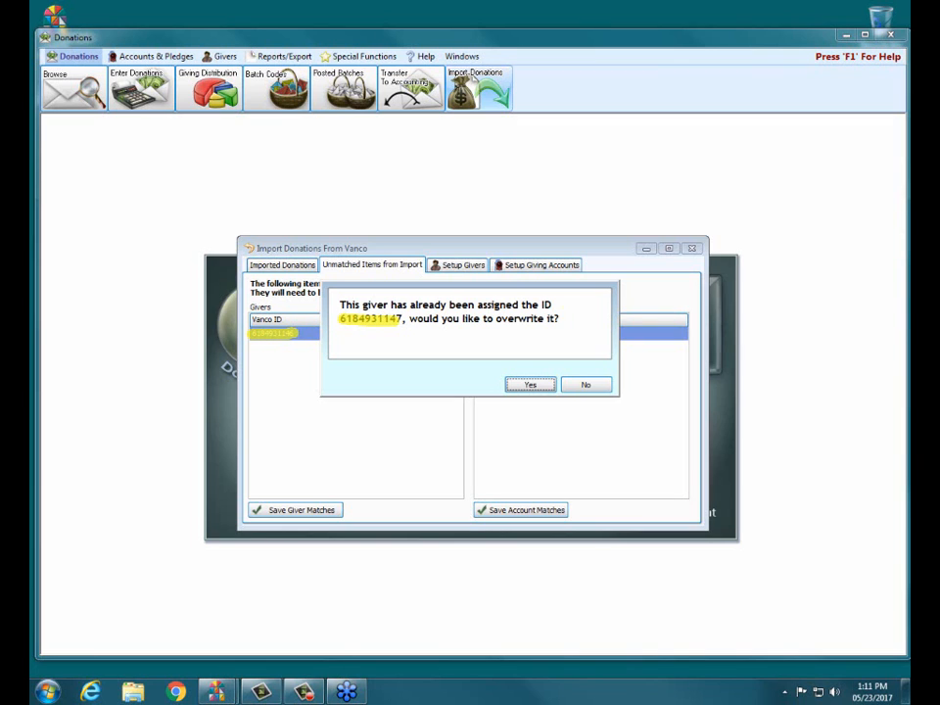
{"action": "key", "text": "Escape"}
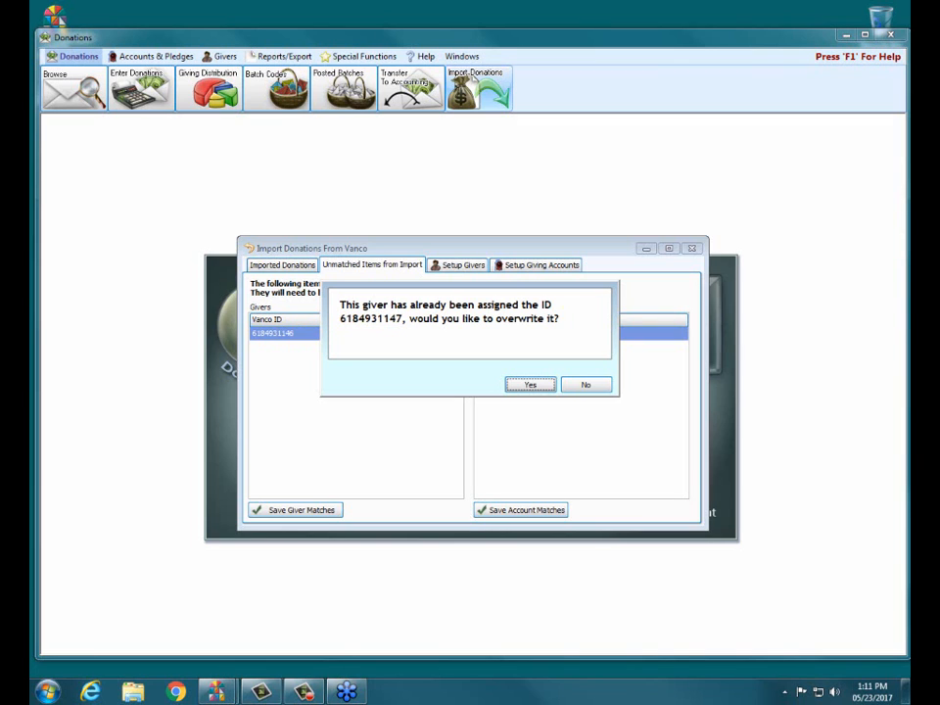
{"action": "left_click", "coordinate": [586, 386]}
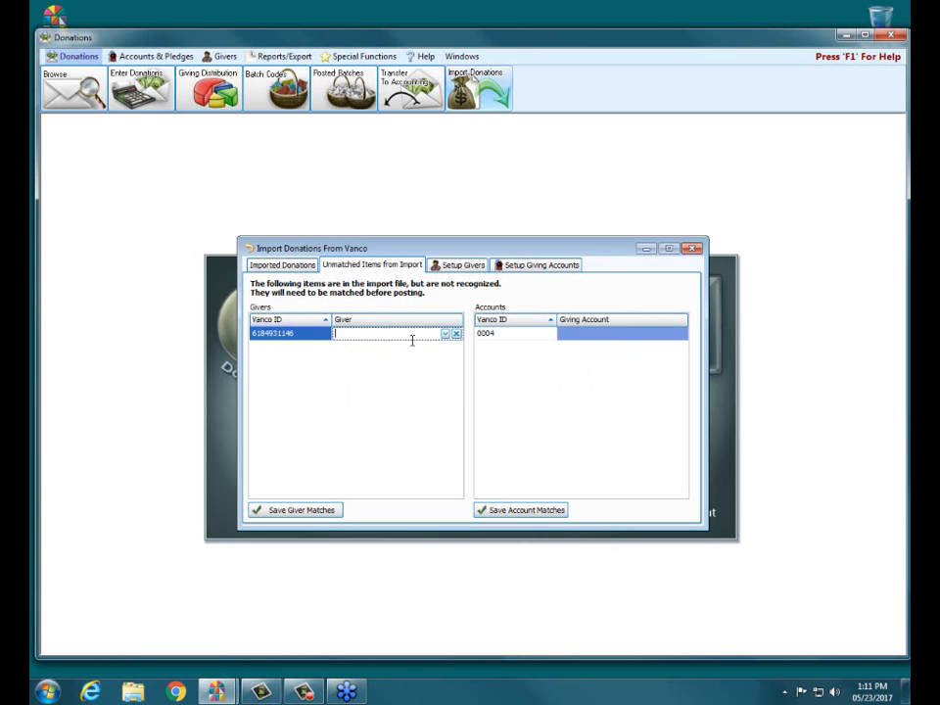
Match the unmatched Vanco giver ID to a visitor without a giver number, chosen from the giver list.
{"action": "left_click", "coordinate": [445, 333]}
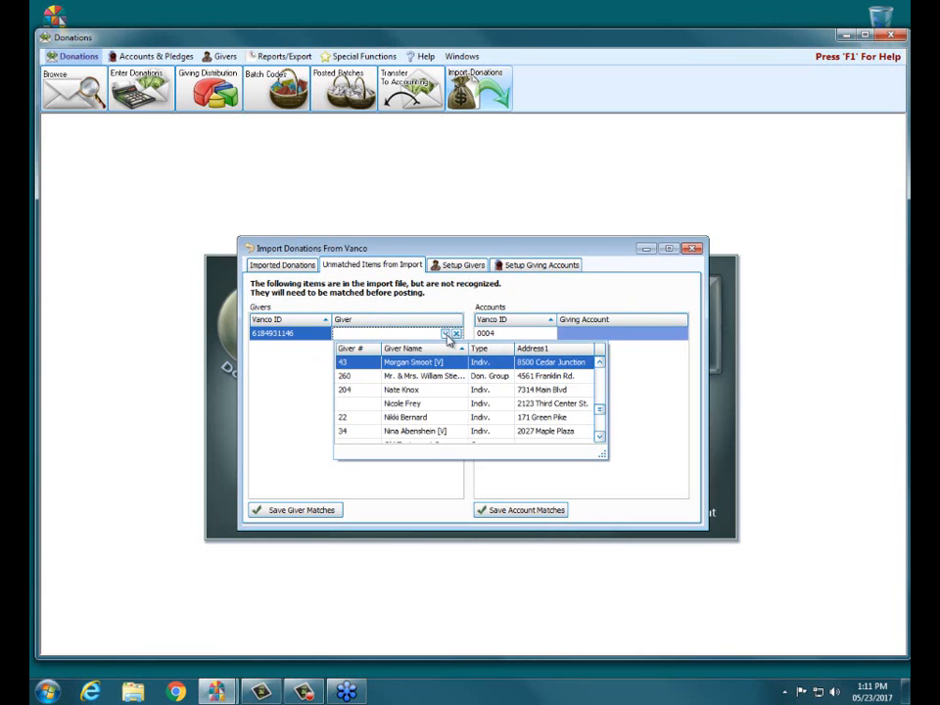
{"action": "left_click_drag", "start_coordinate": [600, 411], "coordinate": [601, 424]}
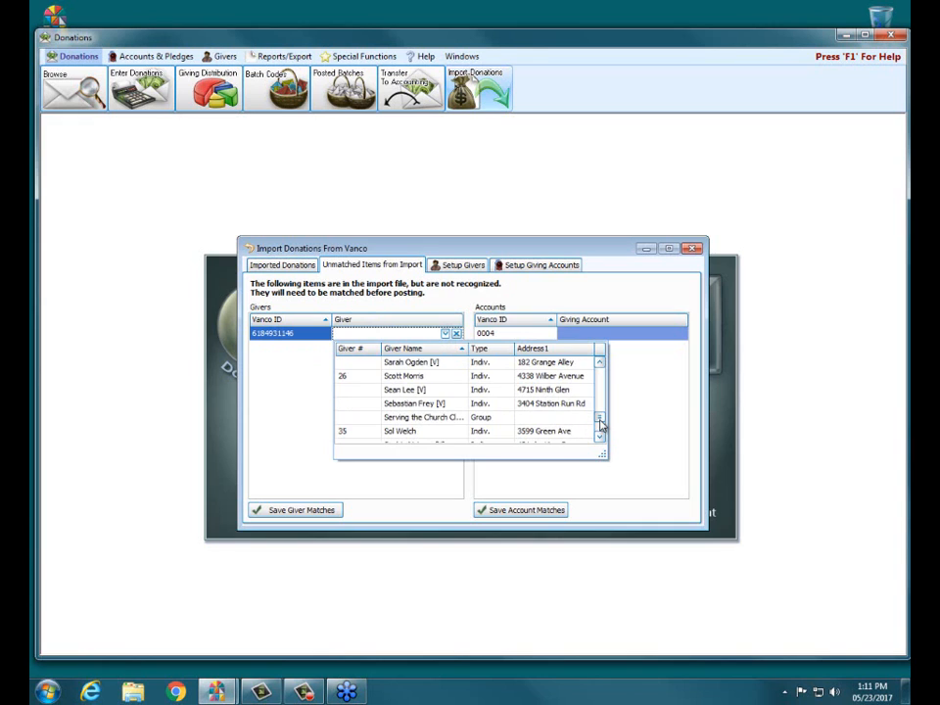
{"action": "left_click", "coordinate": [443, 404]}
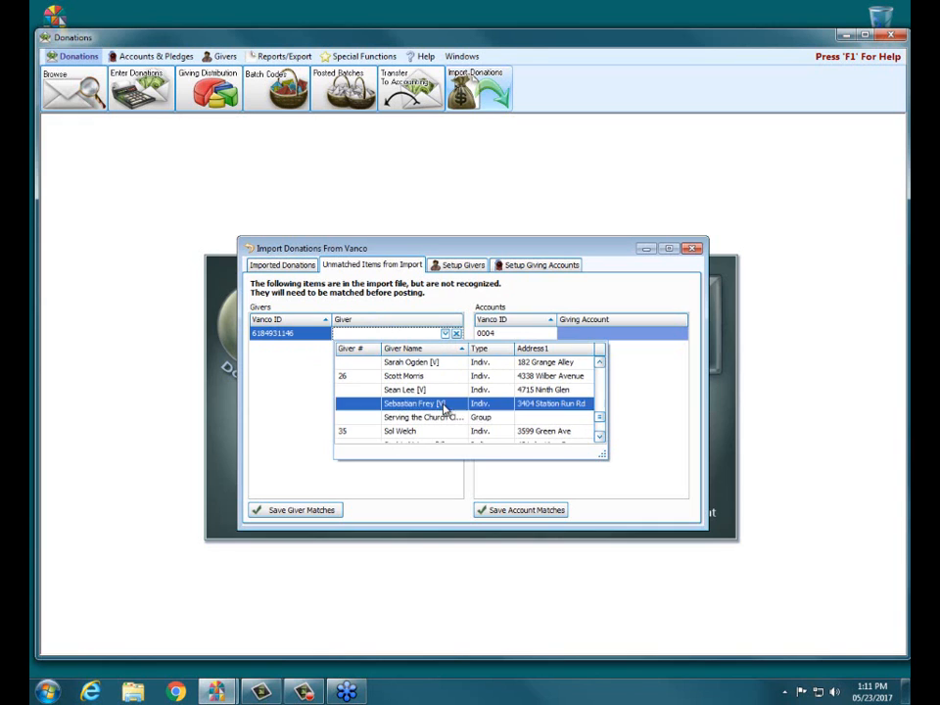
{"action": "left_click", "coordinate": [443, 404]}
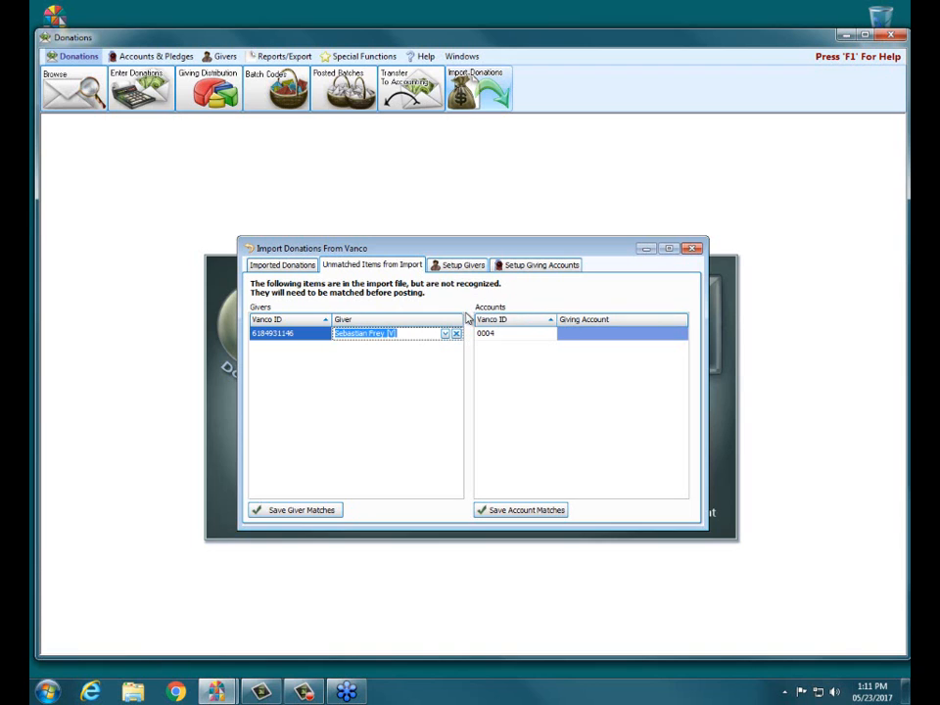
Match the unmatched Vanco account to the Food Pantry giving account, chosen from the account list.
{"action": "left_click", "coordinate": [590, 337]}
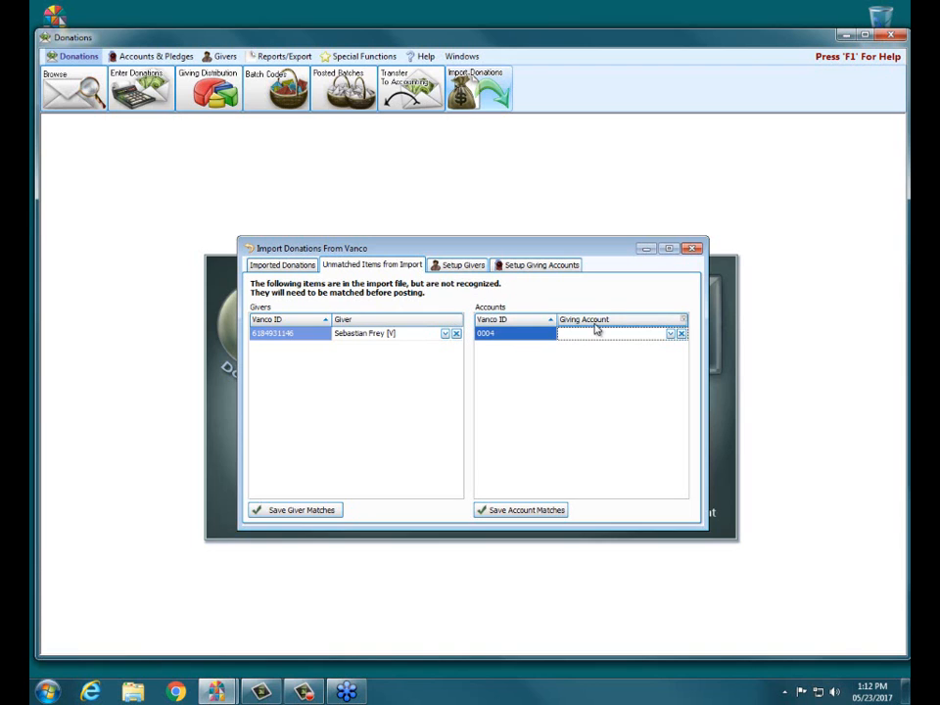
{"action": "left_click", "coordinate": [674, 337]}
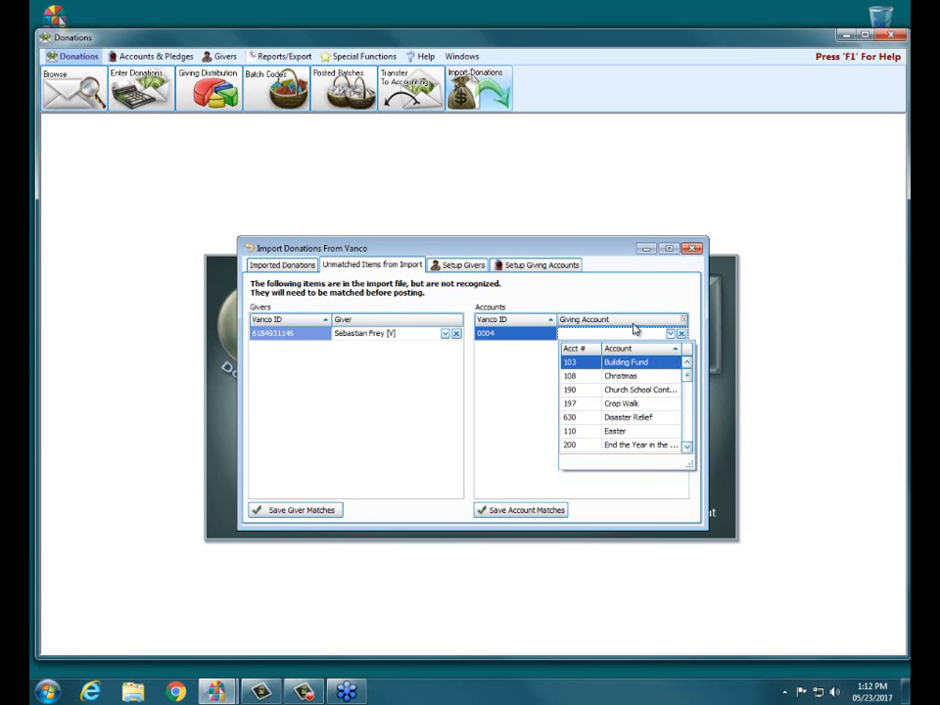
{"action": "left_click", "coordinate": [686, 428]}
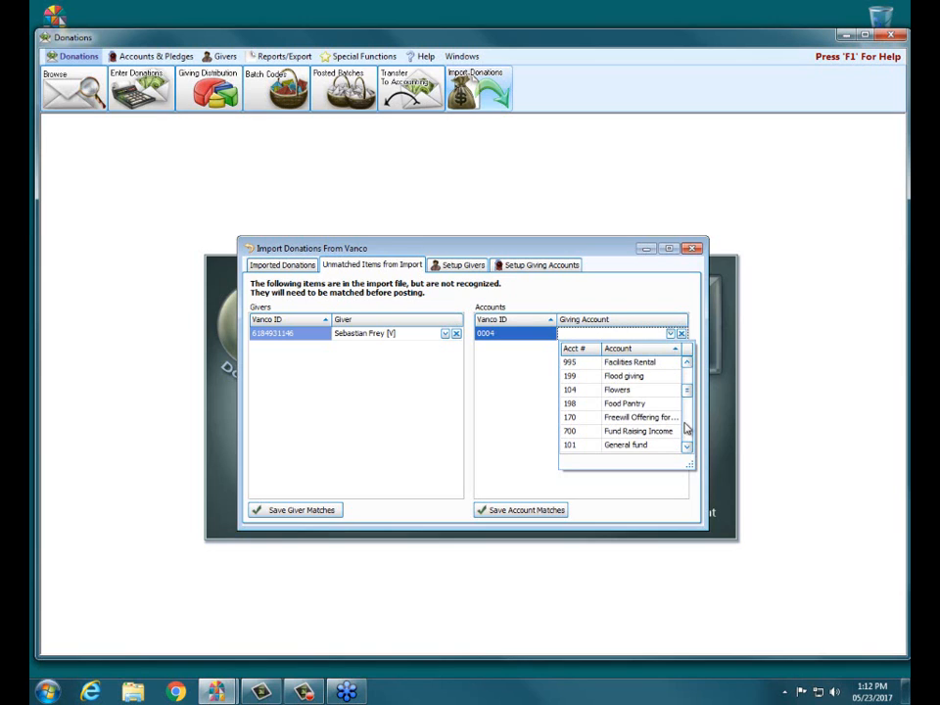
{"action": "left_click", "coordinate": [618, 406]}
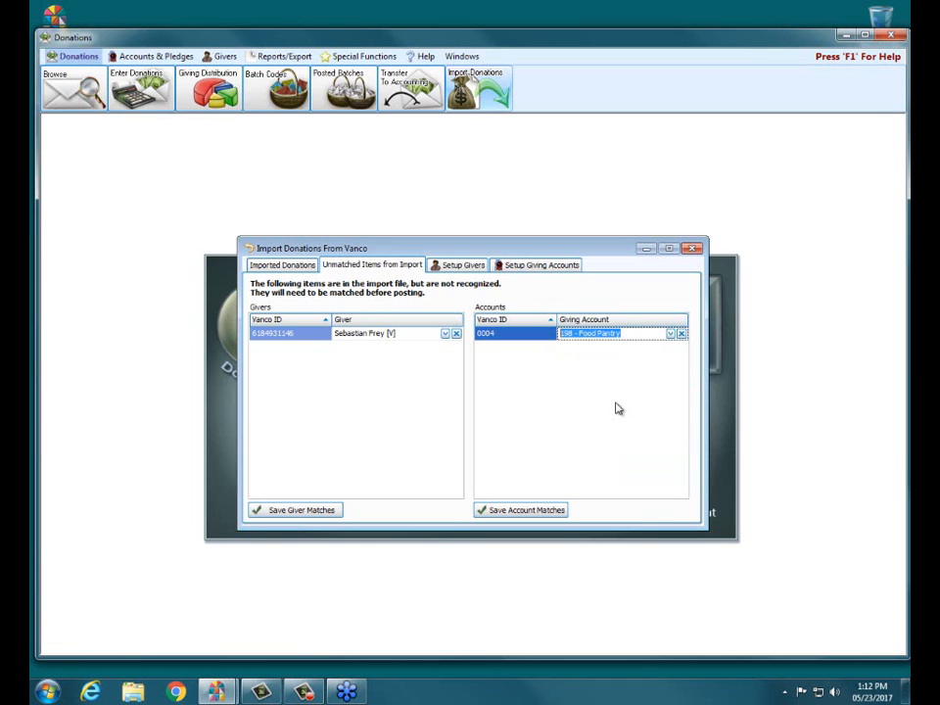
Try to match the unmatched Vanco account to the General fund, declining to overwrite that fund's existing ID.
{"action": "left_click", "coordinate": [670, 334]}
{"action": "scroll", "coordinate": [682, 383], "scroll_direction": "up", "scroll_amount": 3}
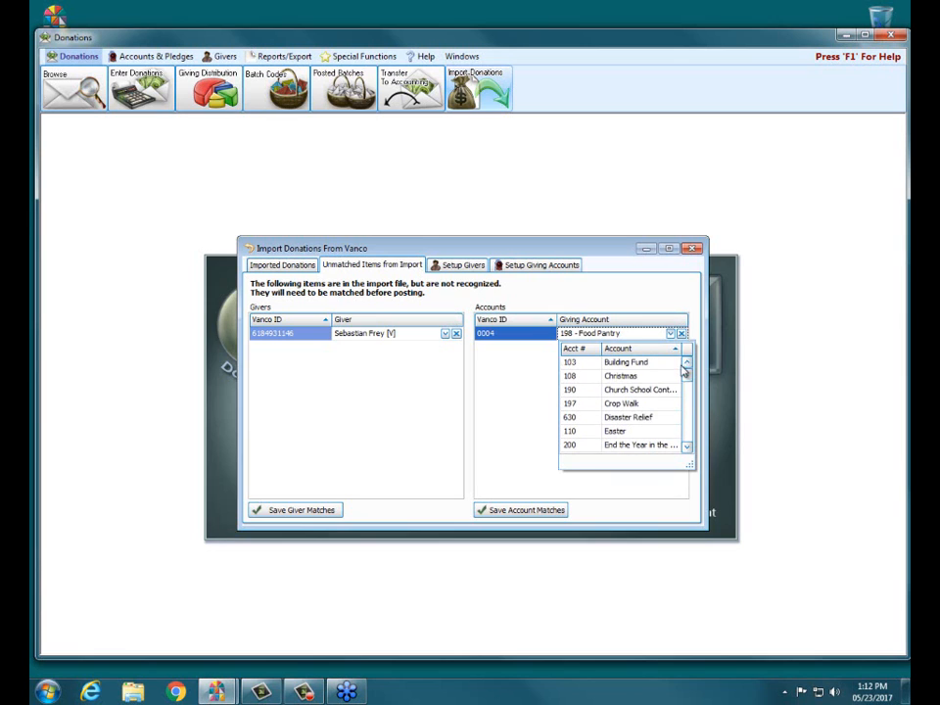
{"action": "scroll", "coordinate": [684, 428], "scroll_direction": "down", "scroll_amount": 3}
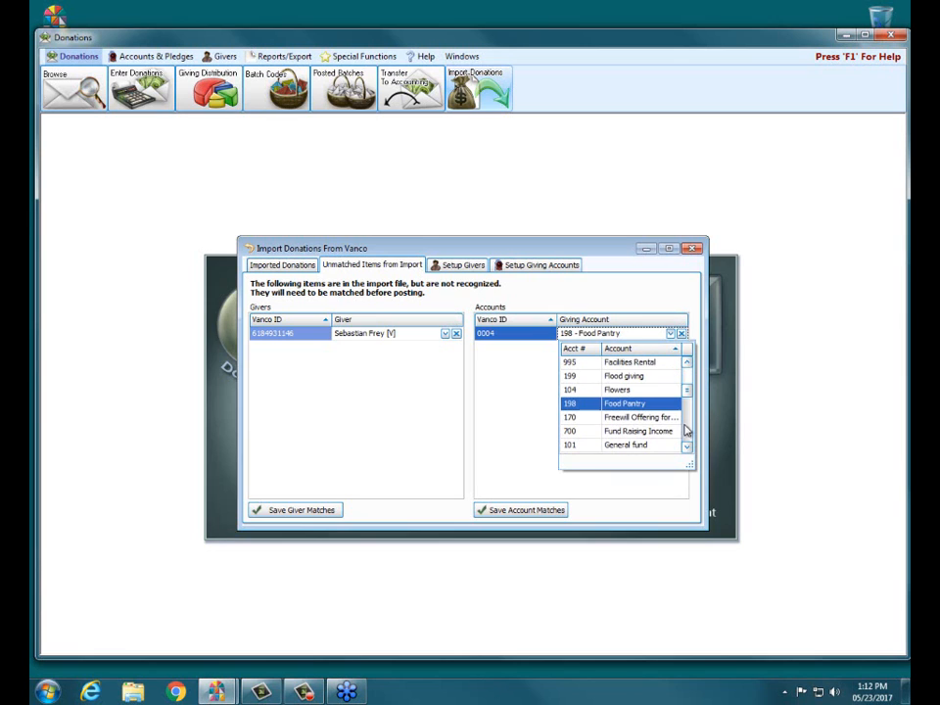
{"action": "scroll", "coordinate": [685, 431], "scroll_direction": "down", "scroll_amount": 3}
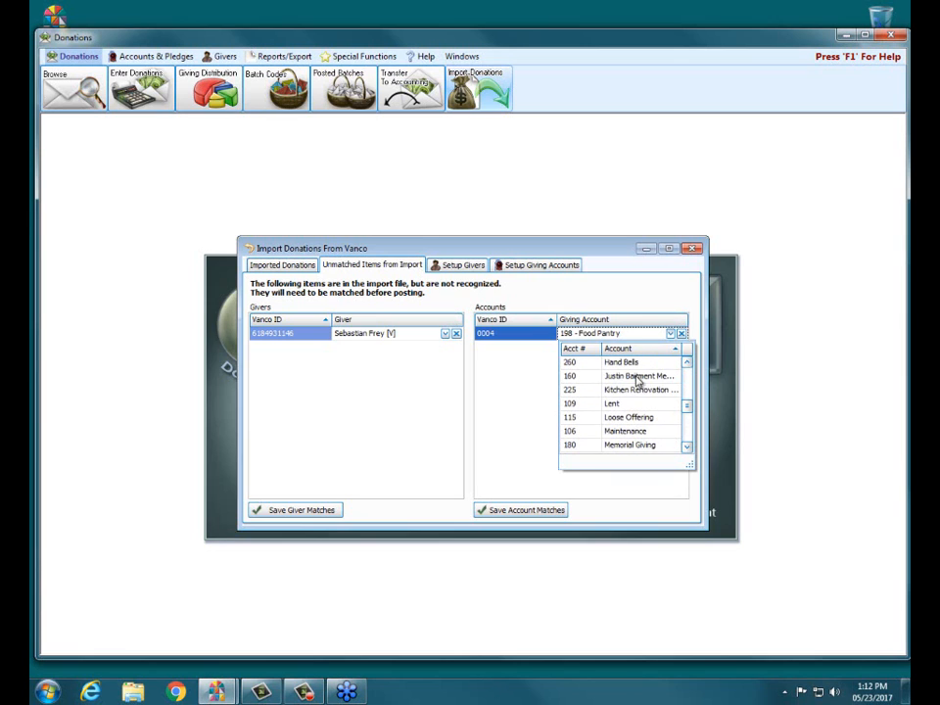
{"action": "scroll", "coordinate": [686, 383], "scroll_direction": "up", "scroll_amount": 3}
{"action": "left_click", "coordinate": [634, 446]}
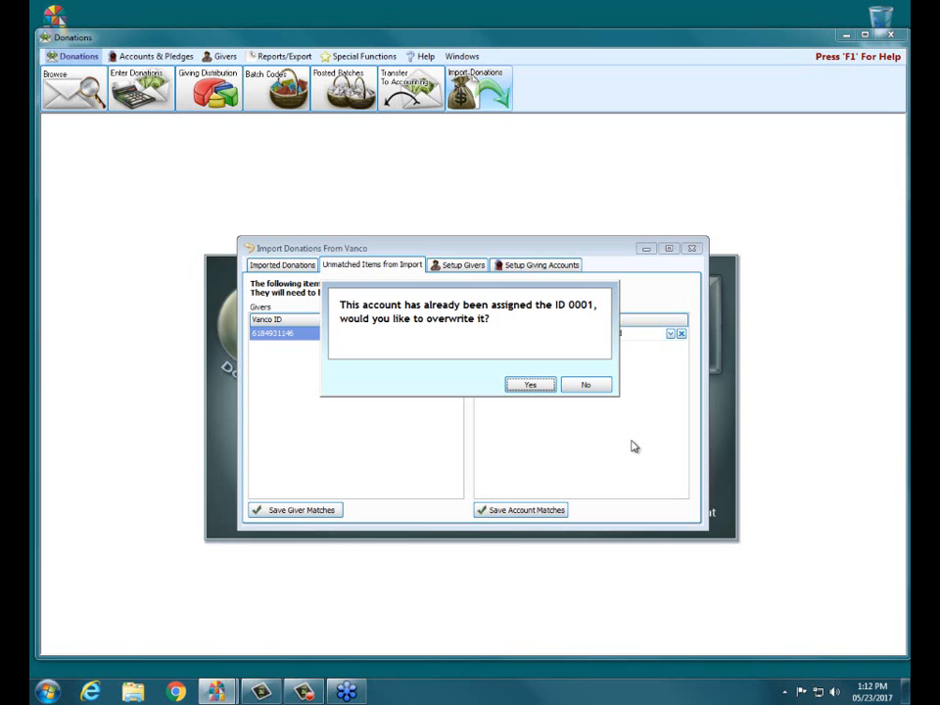
{"action": "left_click", "coordinate": [600, 388]}
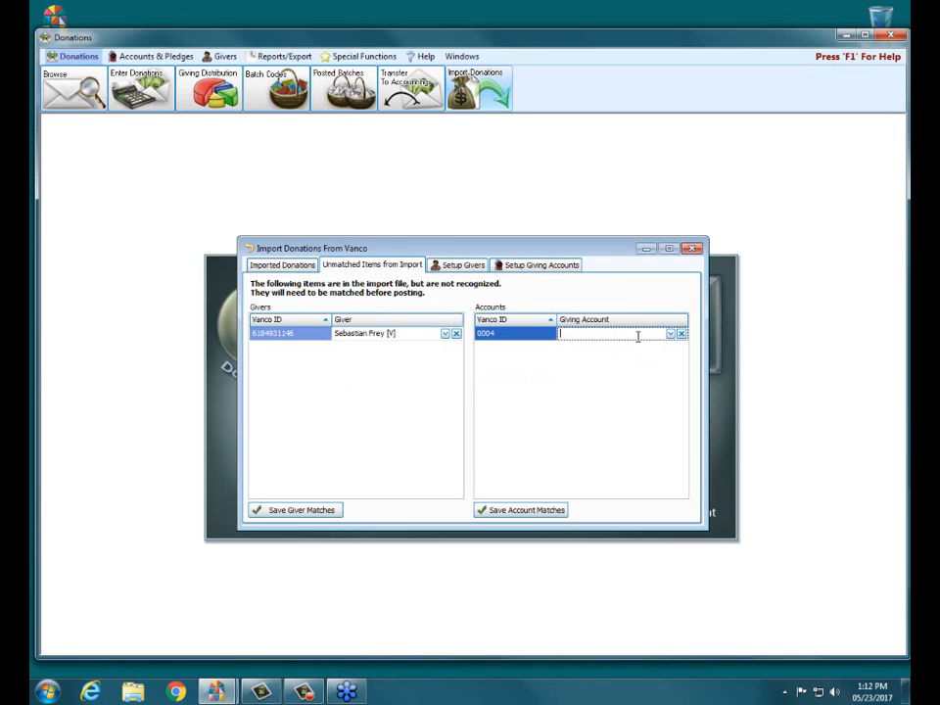
Find the Food Pantry giving account with "fo", match it to the unmatched Vanco account, and save the giver and account matches.
{"action": "type", "text": "fo"}
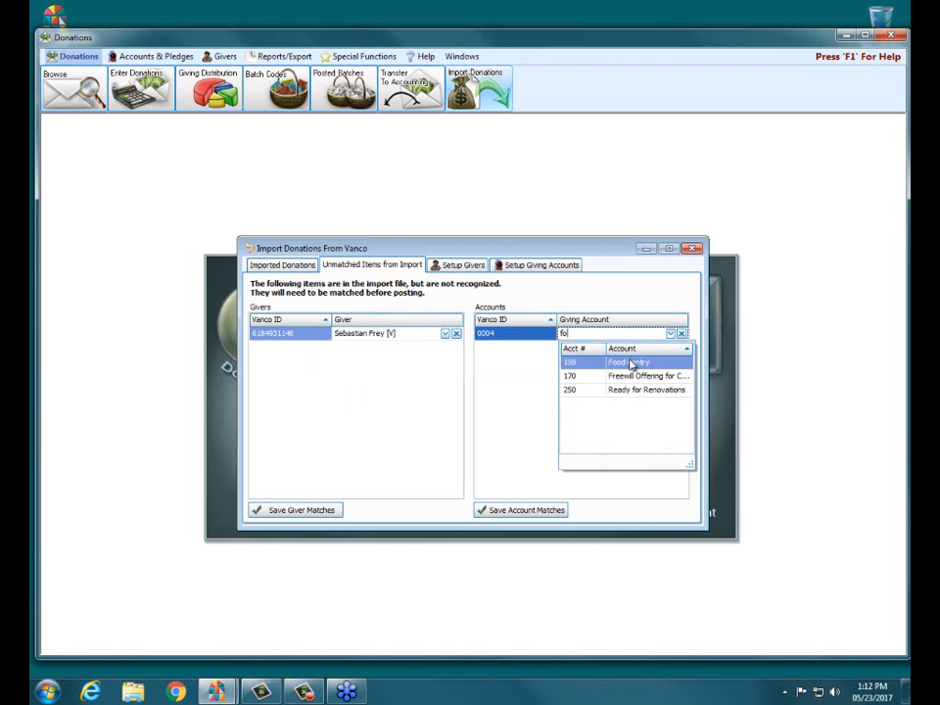
{"action": "left_click", "coordinate": [629, 363]}
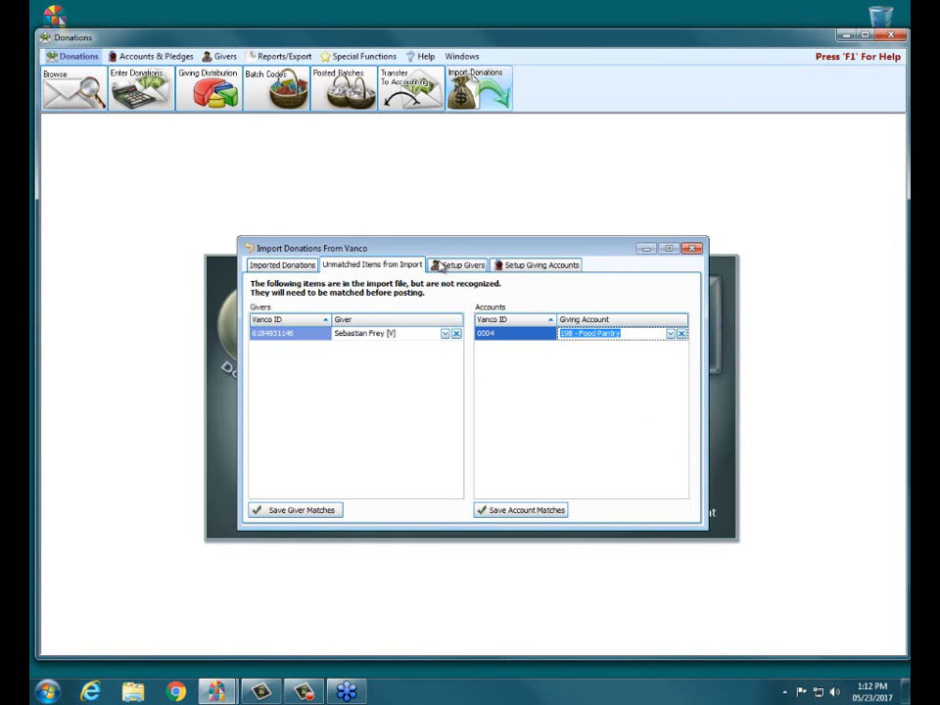
{"action": "left_click", "coordinate": [310, 268]}
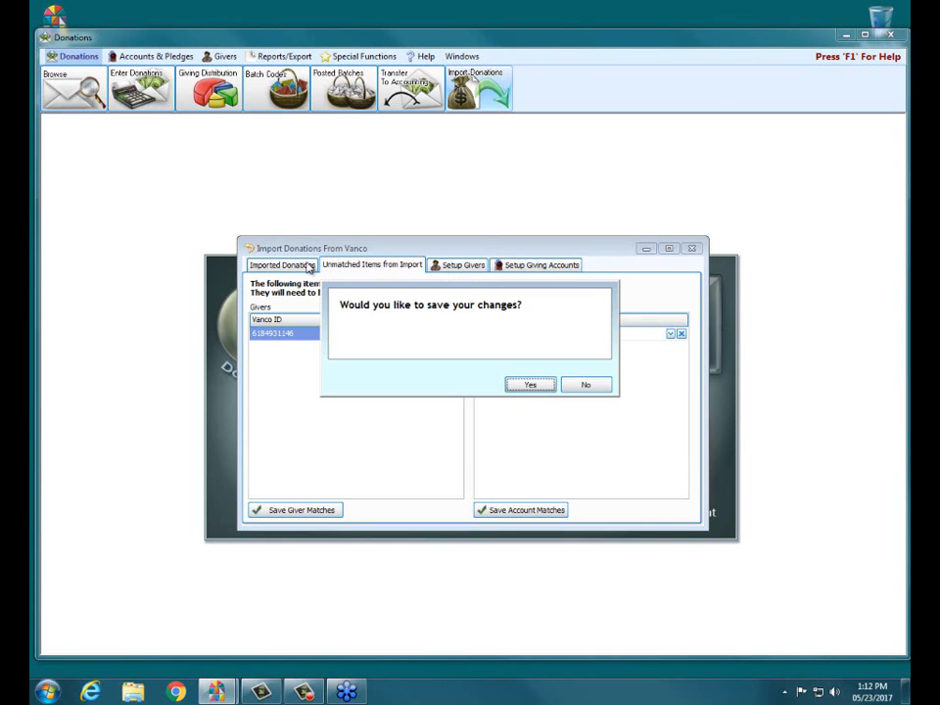
{"action": "left_click", "coordinate": [528, 385]}
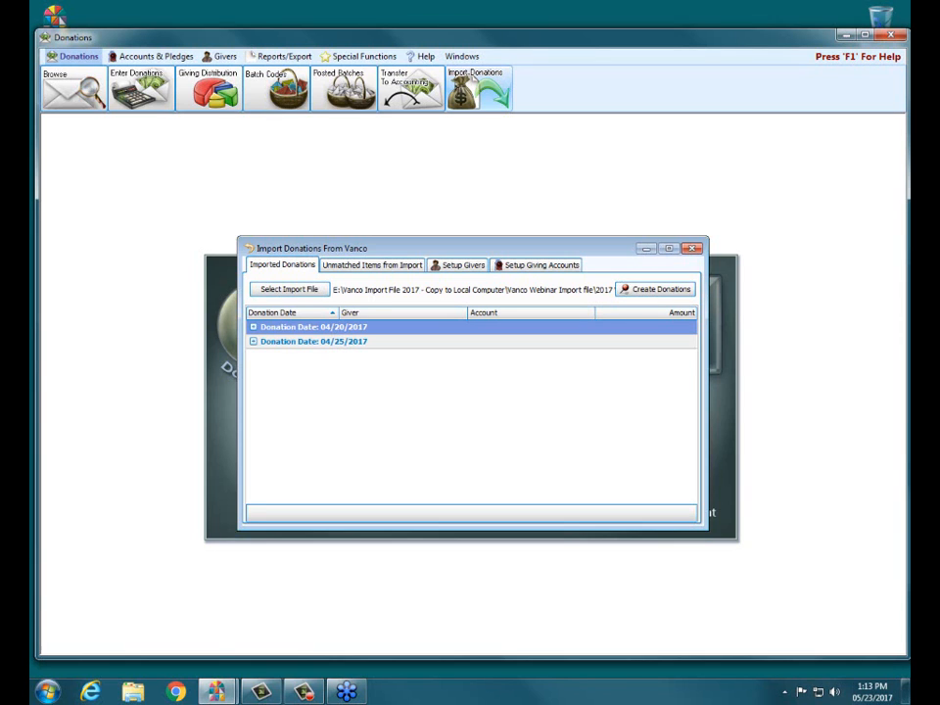
Create donation batches from the imported Vanco donations and move the Imported Batches window to the middle of the screen.
{"action": "mouse_move", "coordinate": [579, 264]}
{"action": "left_mouse_down"}
{"action": "mouse_move", "coordinate": [734, 264]}
{"action": "mouse_move", "coordinate": [665, 313]}
{"action": "mouse_move", "coordinate": [578, 294]}
{"action": "mouse_move", "coordinate": [604, 263]}
{"action": "left_mouse_up"}
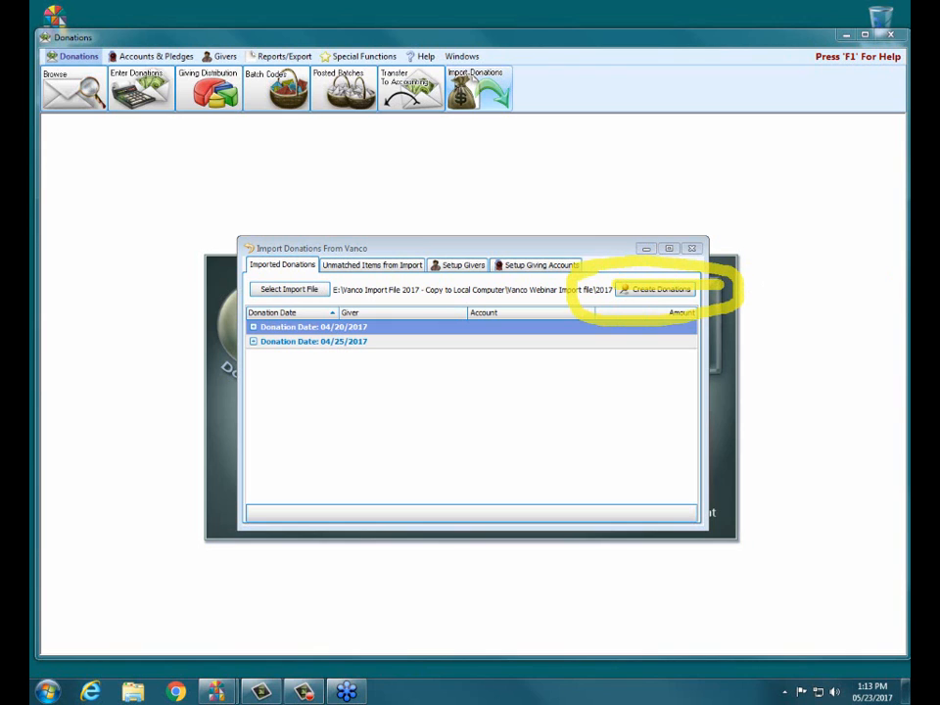
{"action": "key", "text": "Escape"}
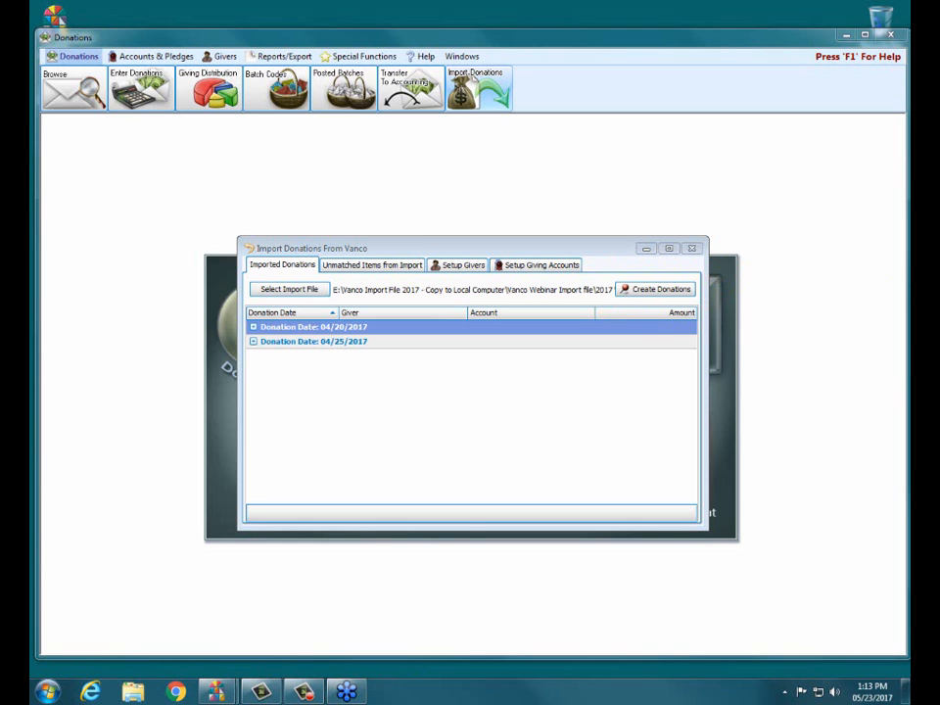
{"action": "left_click", "coordinate": [643, 288]}
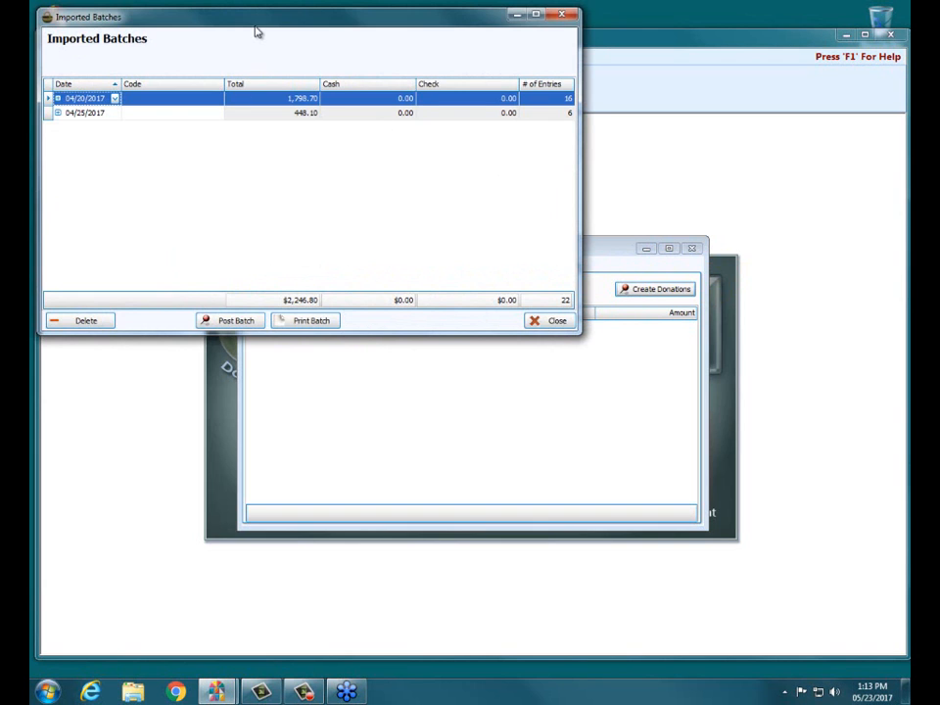
{"action": "left_click_drag", "start_coordinate": [255, 25], "coordinate": [388, 211]}
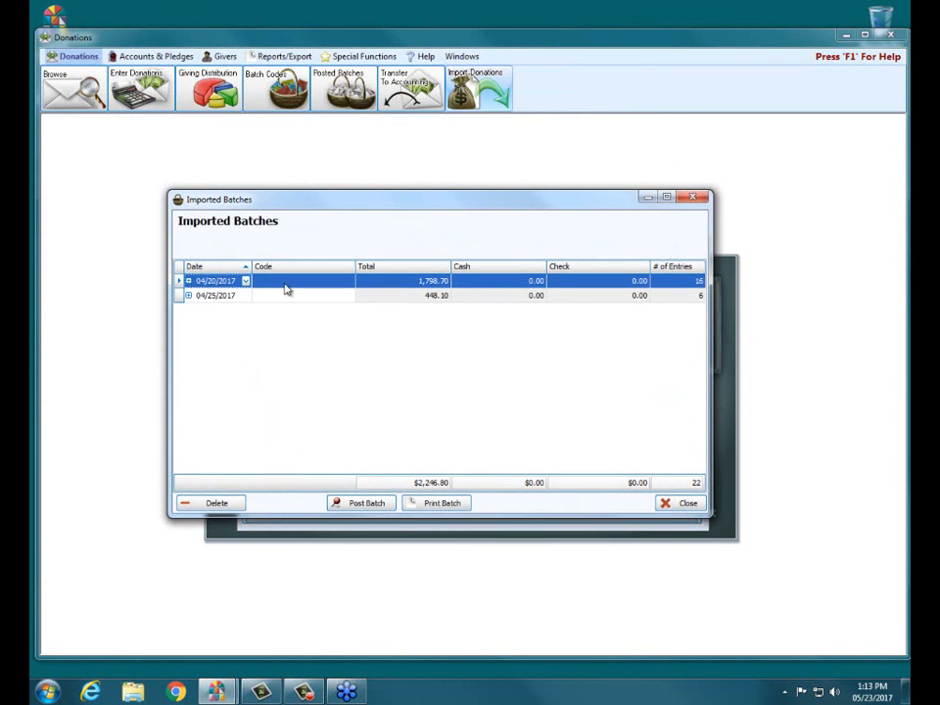
Review the individual giver entries in the 04/20/2017 and 04/25/2017 imported batches.
{"action": "left_click", "coordinate": [188, 281]}
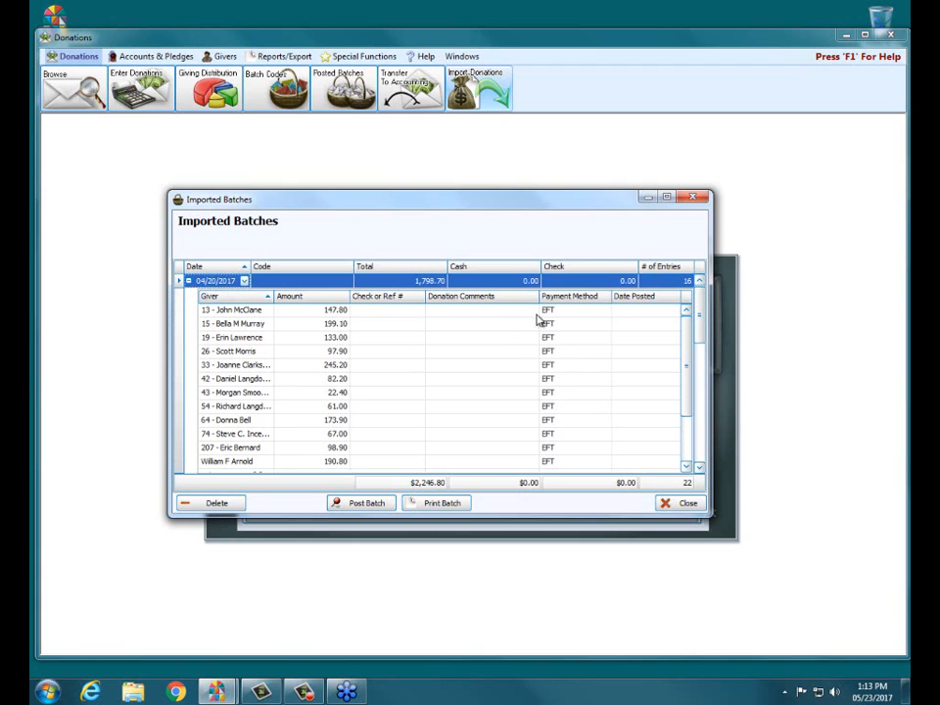
{"action": "left_click", "coordinate": [188, 281]}
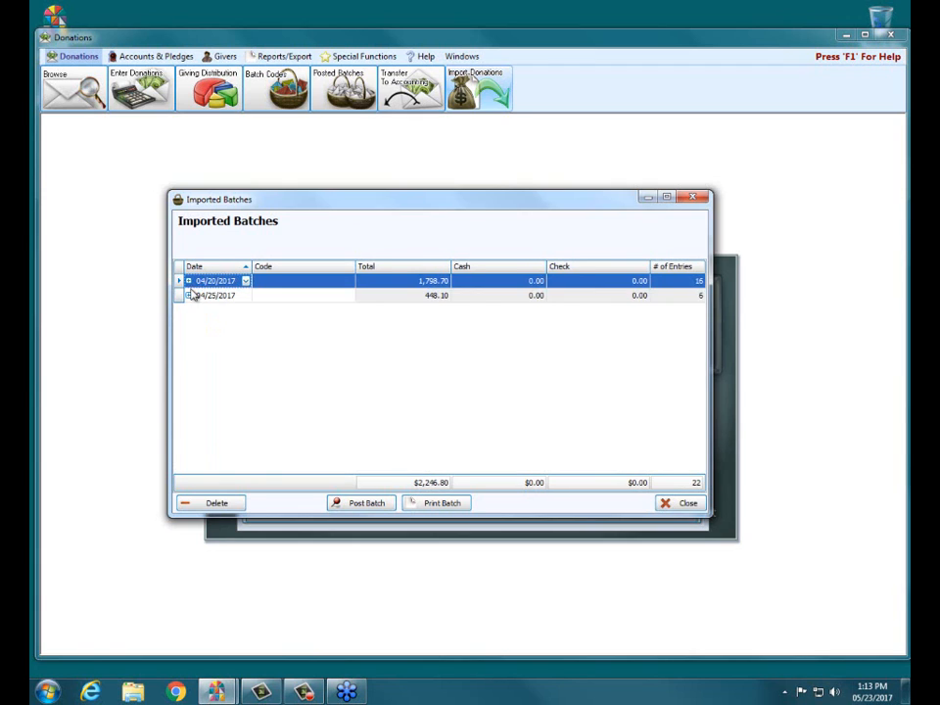
{"action": "left_click", "coordinate": [189, 295]}
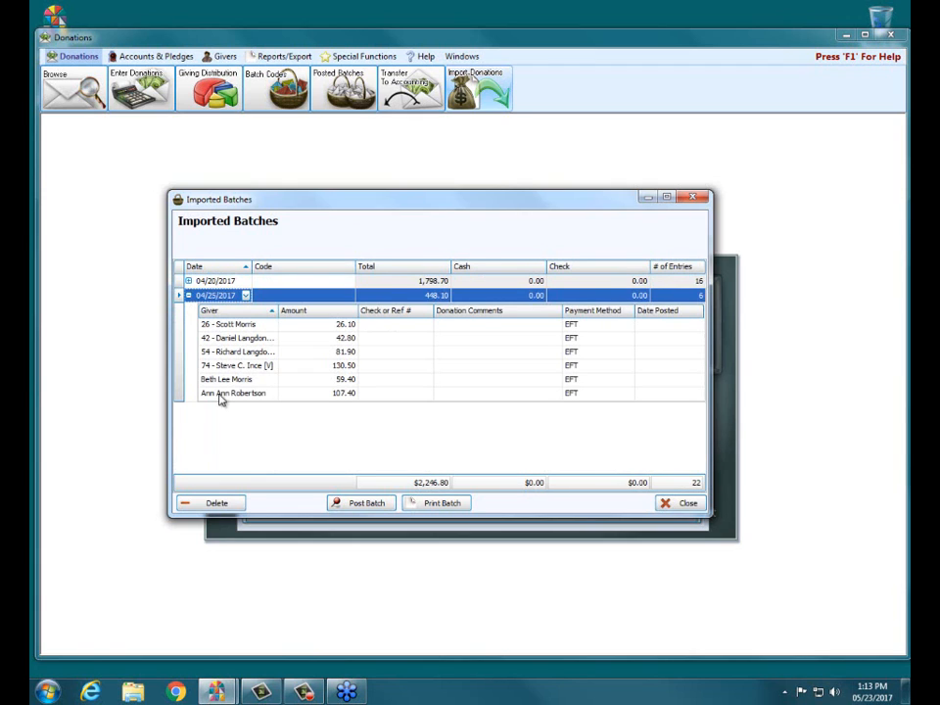
{"action": "left_click", "coordinate": [189, 296]}
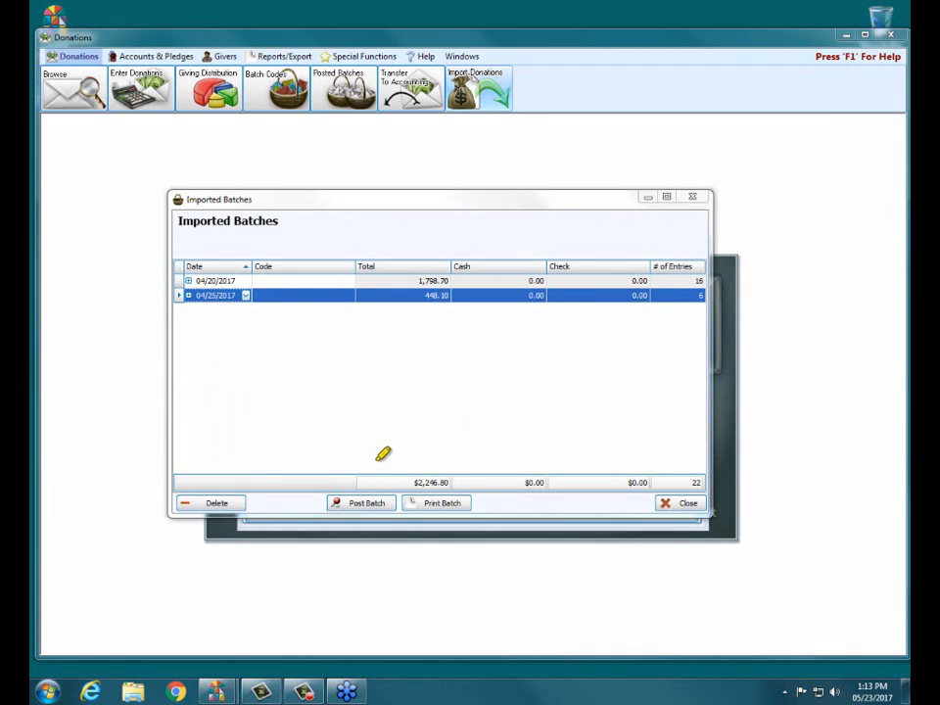
{"action": "mouse_move", "coordinate": [357, 369]}
{"action": "left_mouse_down"}
{"action": "mouse_move", "coordinate": [359, 478]}
{"action": "mouse_move", "coordinate": [368, 472]}
{"action": "mouse_move", "coordinate": [340, 464]}
{"action": "left_mouse_up"}
Post the 04/20/2017 and 04/25/2017 batches without a batch code, accepting their non-Sunday dates, and close the import windows.
{"action": "left_click", "coordinate": [292, 281]}
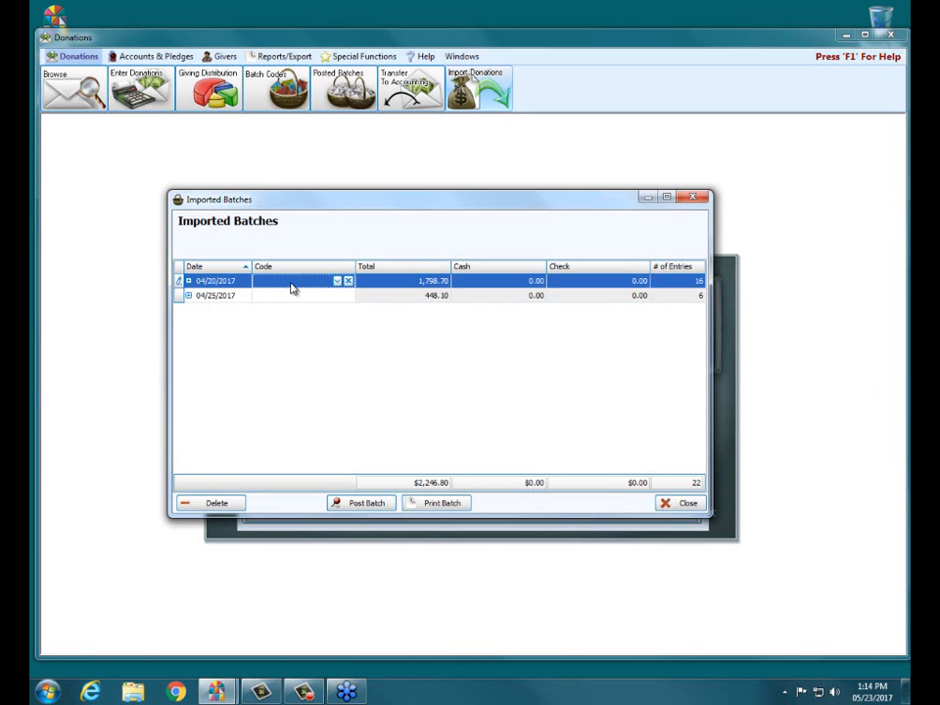
{"action": "left_click", "coordinate": [362, 505]}
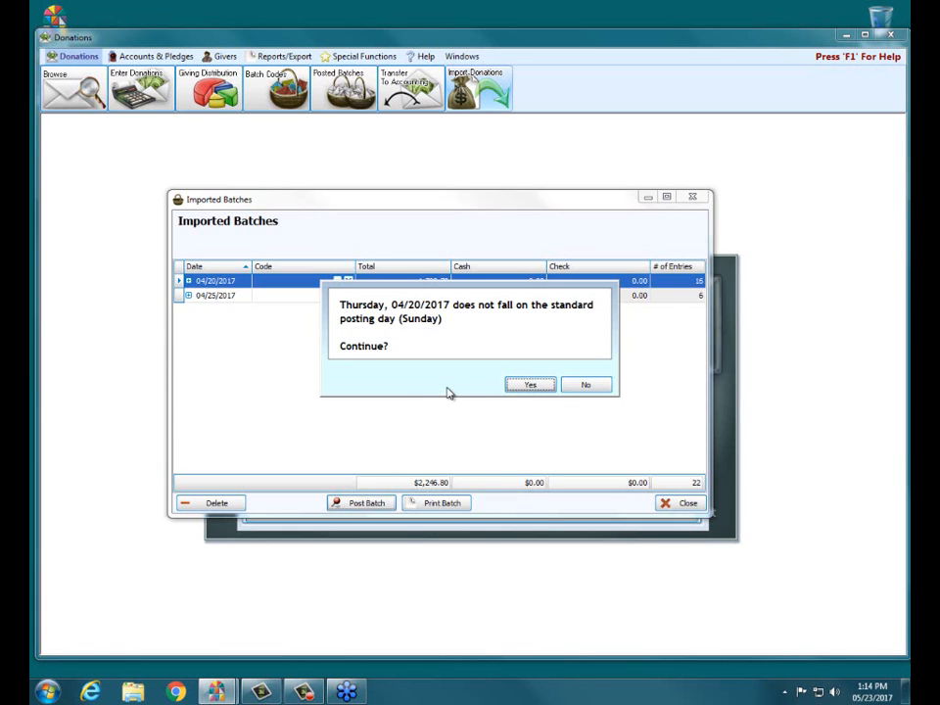
{"action": "left_click", "coordinate": [542, 384]}
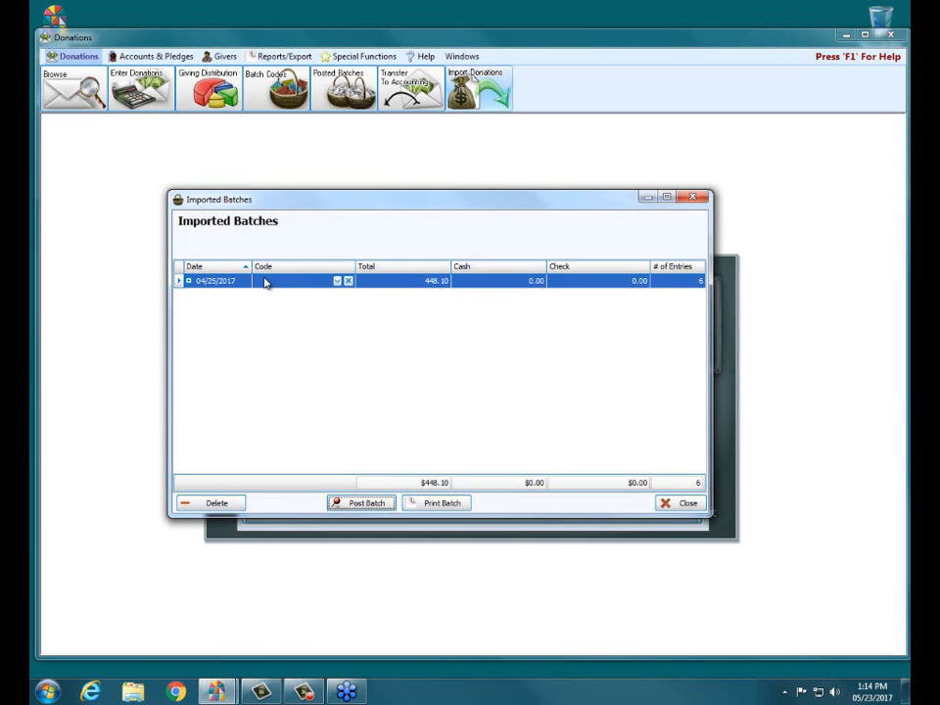
{"action": "left_click", "coordinate": [353, 504]}
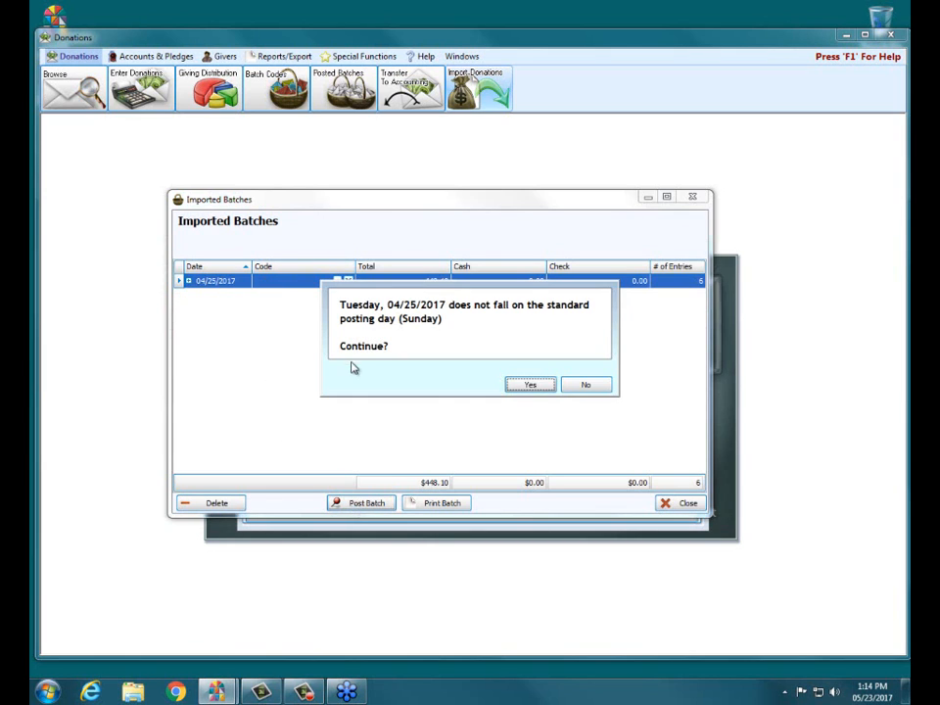
{"action": "left_click", "coordinate": [524, 386]}
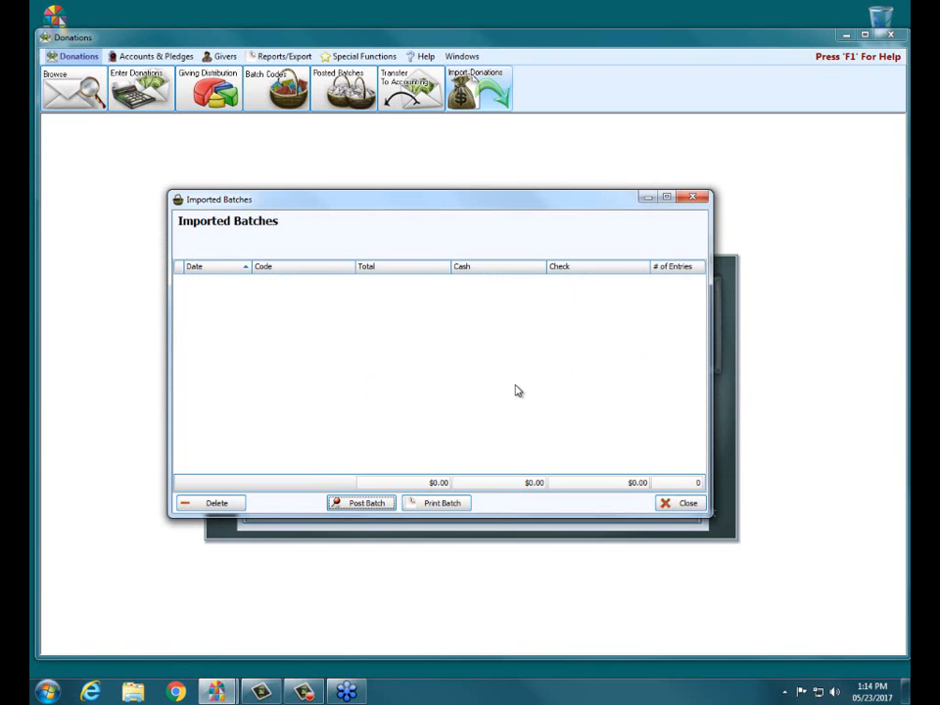
{"action": "left_click", "coordinate": [675, 503]}
{"action": "left_click", "coordinate": [691, 249]}
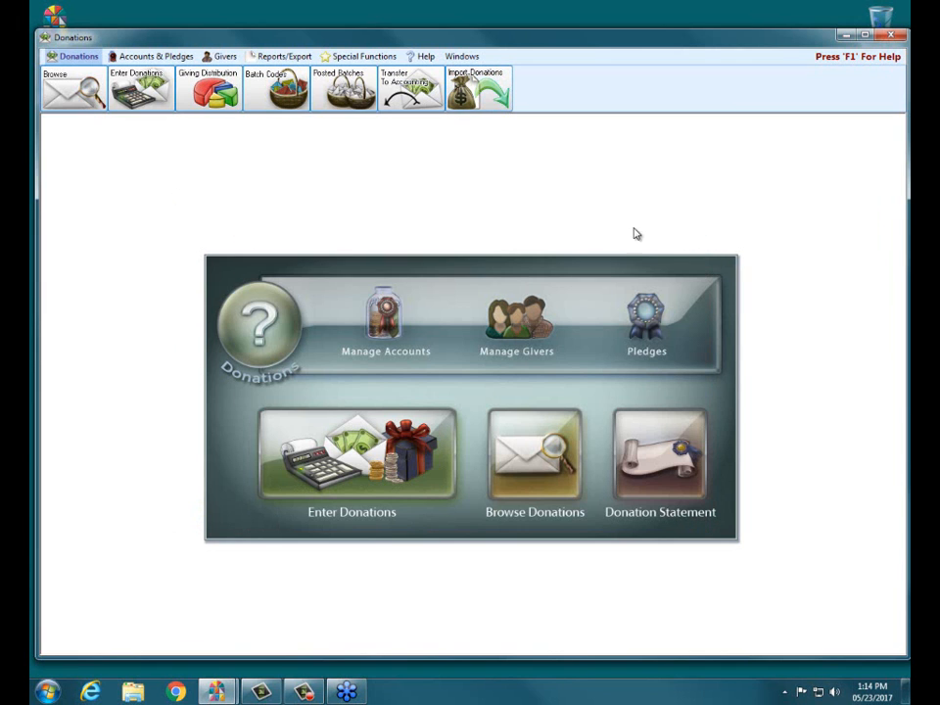
Open the transfer of donations to accounting and review the giving account breakdown for 04/20/2017 and 04/25/2017.
{"action": "left_click", "coordinate": [423, 95]}
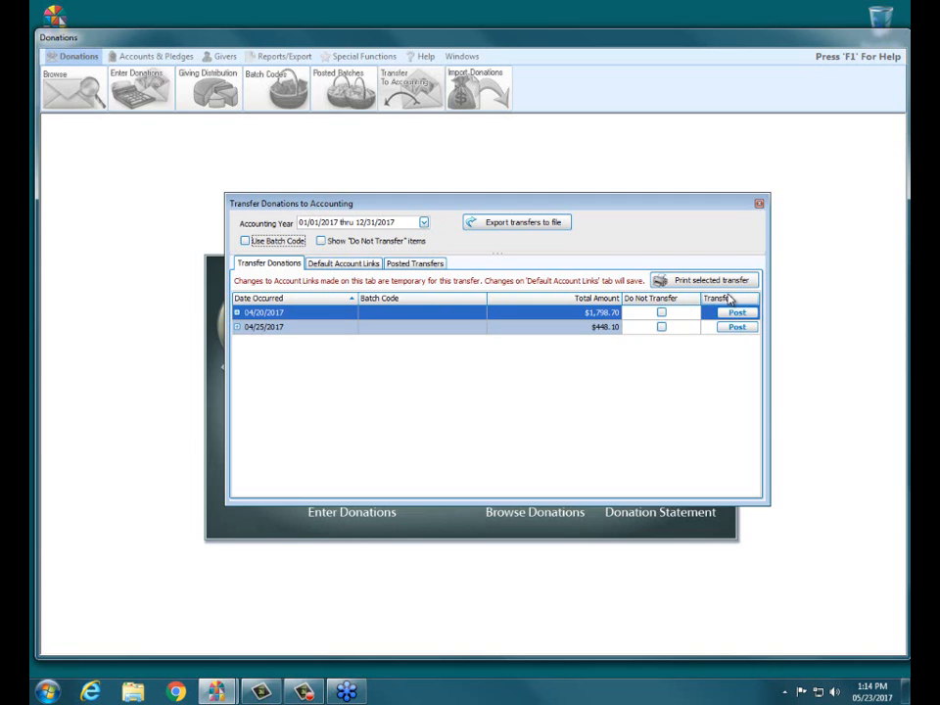
{"action": "left_click", "coordinate": [236, 312]}
{"action": "left_click", "coordinate": [236, 312]}
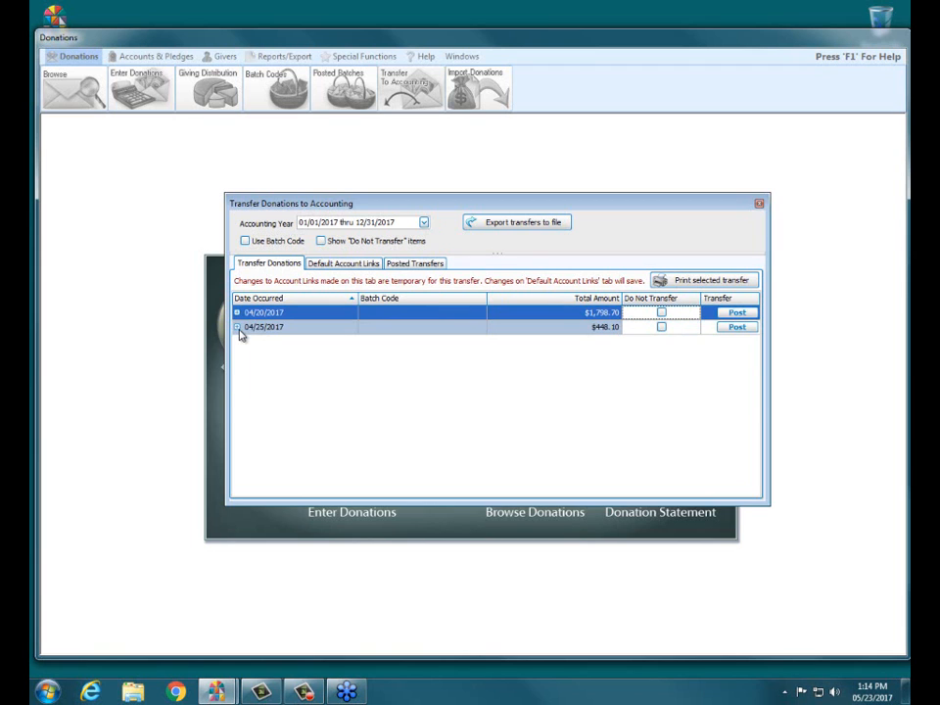
{"action": "left_click", "coordinate": [235, 326]}
{"action": "left_click", "coordinate": [236, 312]}
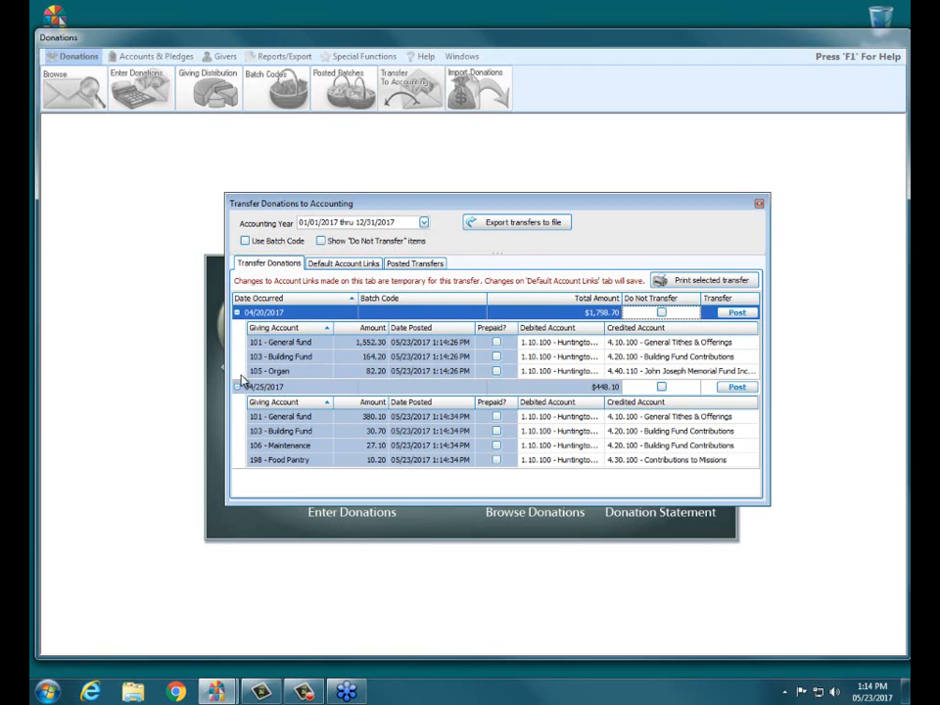
{"action": "left_click", "coordinate": [236, 313]}
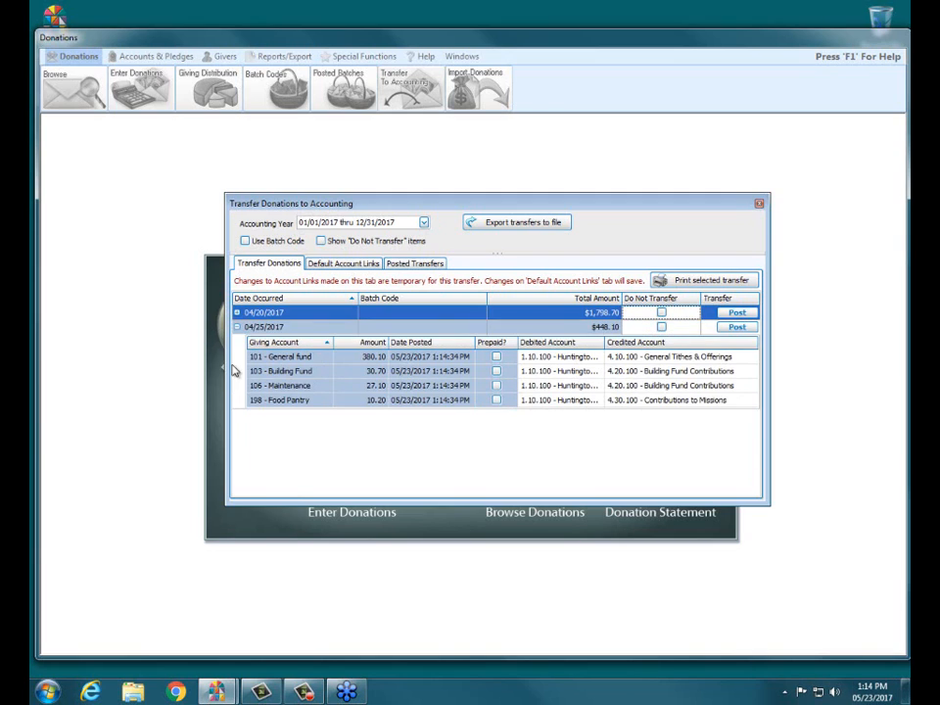
{"action": "left_click", "coordinate": [236, 326]}
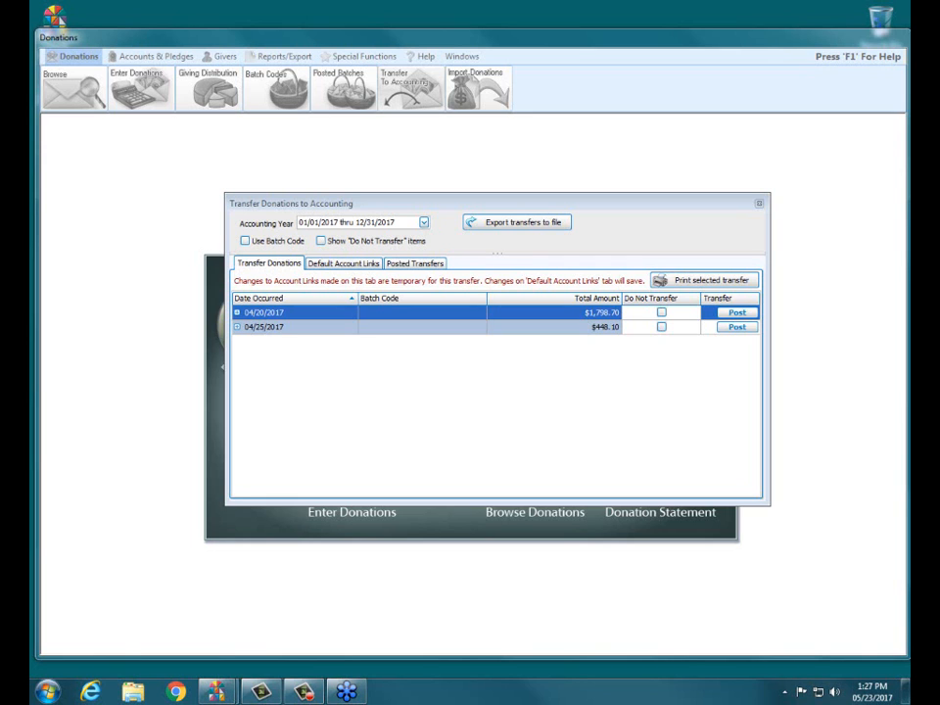
Close the accounting transfer without posting it and exit the Donations module to the main Church Windows screen.
{"action": "left_click", "coordinate": [759, 203]}
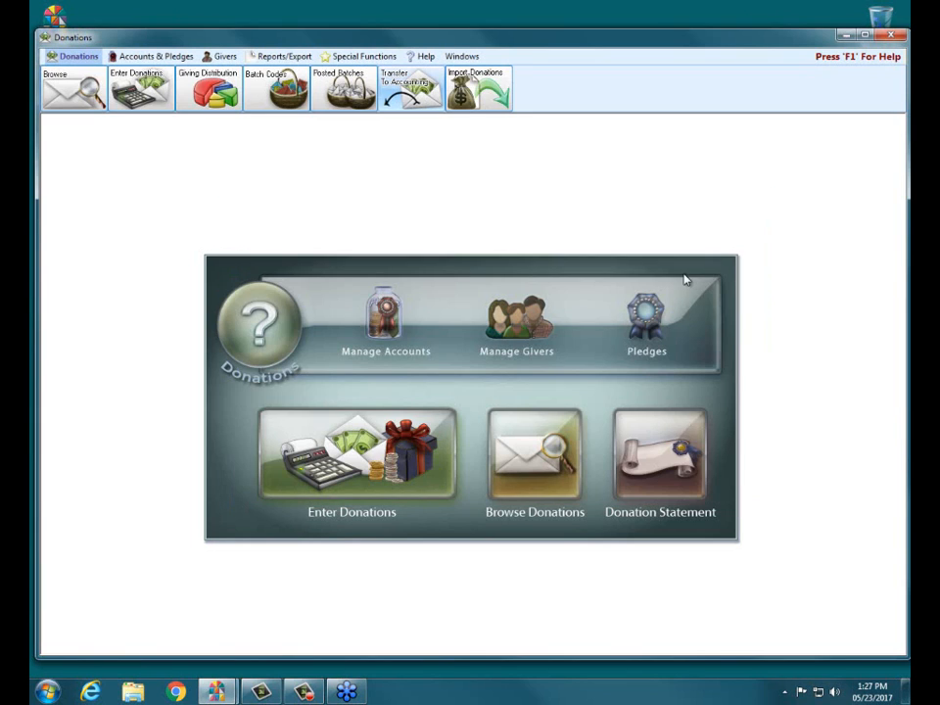
{"action": "left_click", "coordinate": [891, 35]}
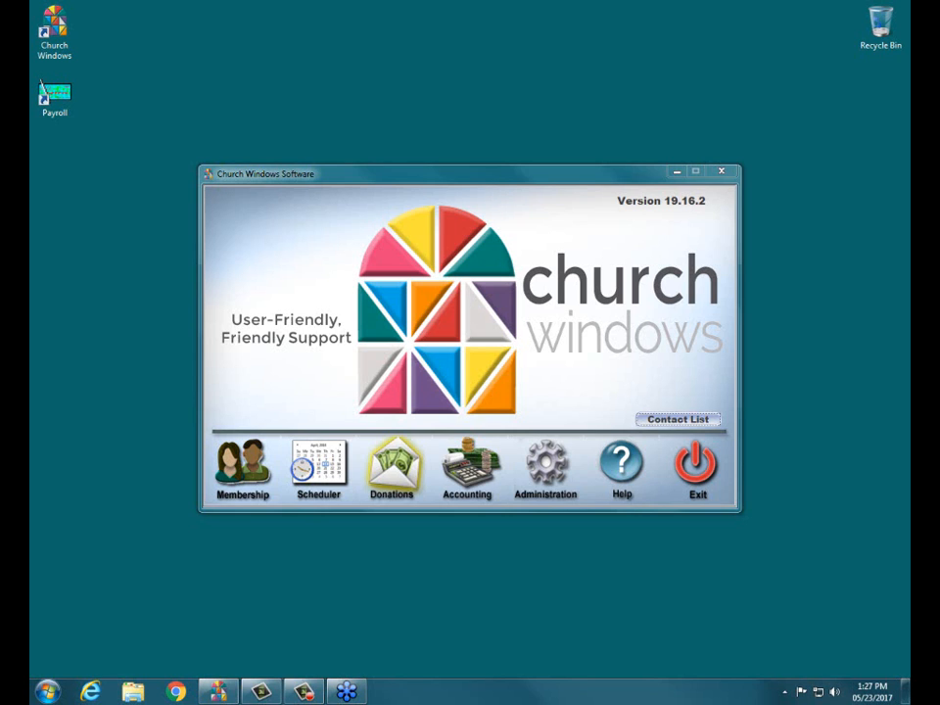
{"action": "left_click", "coordinate": [499, 373]}
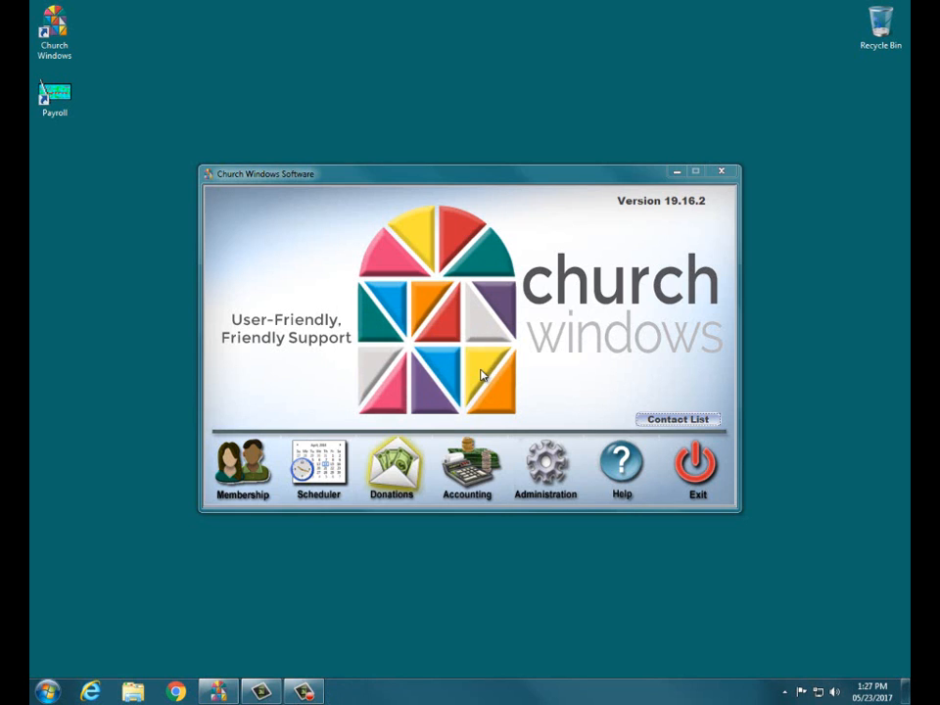